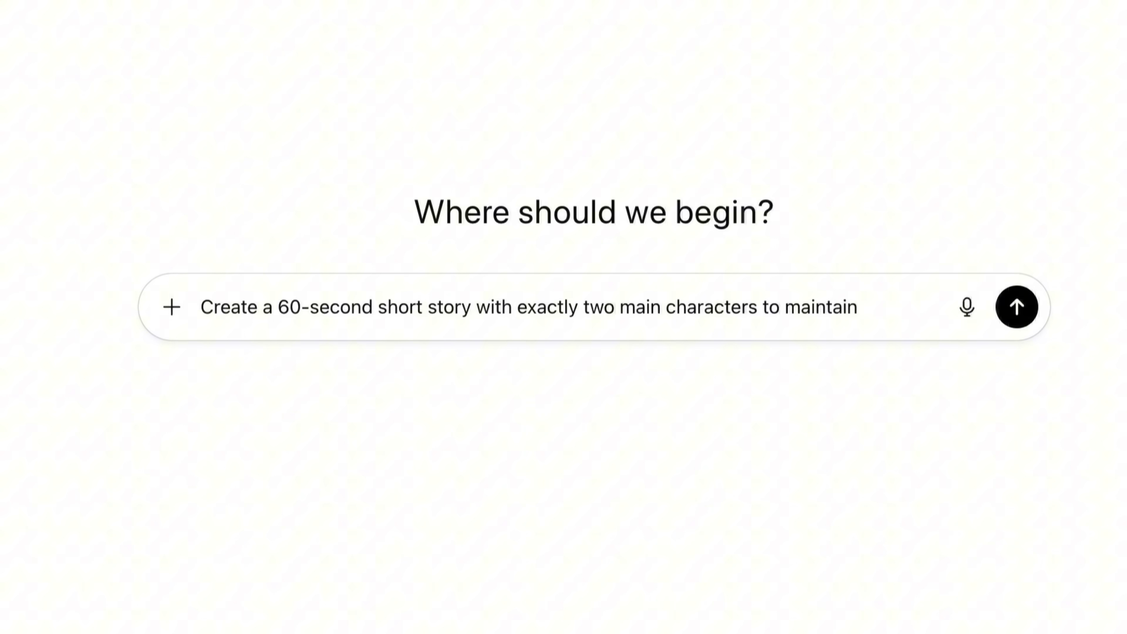
- Finish the opening paragraph and list the 60-second duration and two-character requirements
text(visual consistency. The story )
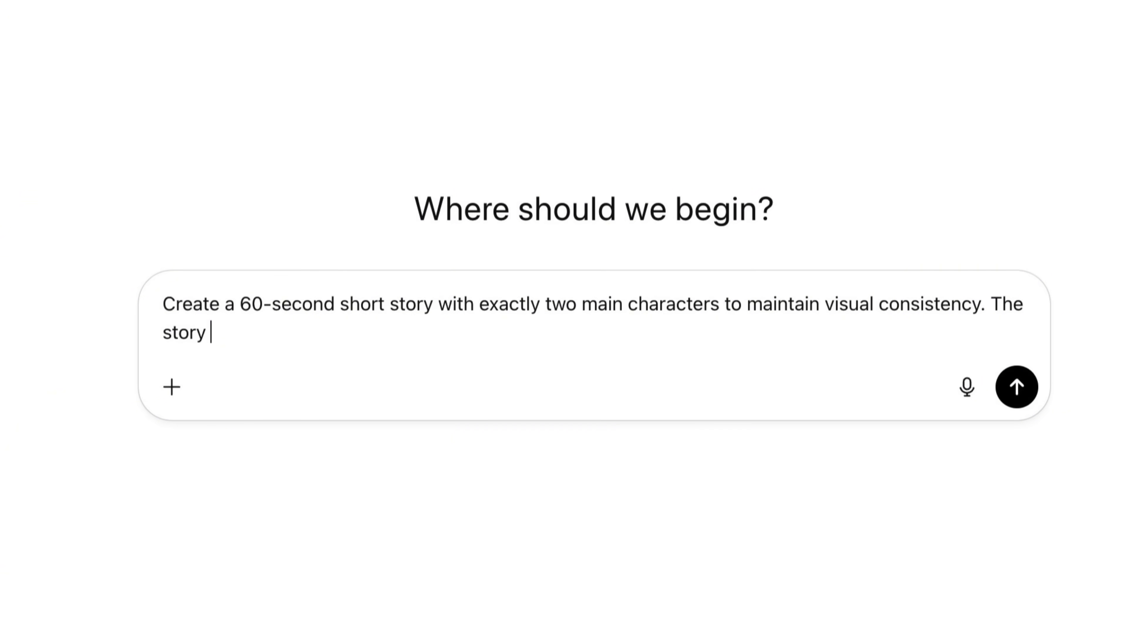
text(must be scary with a layer)
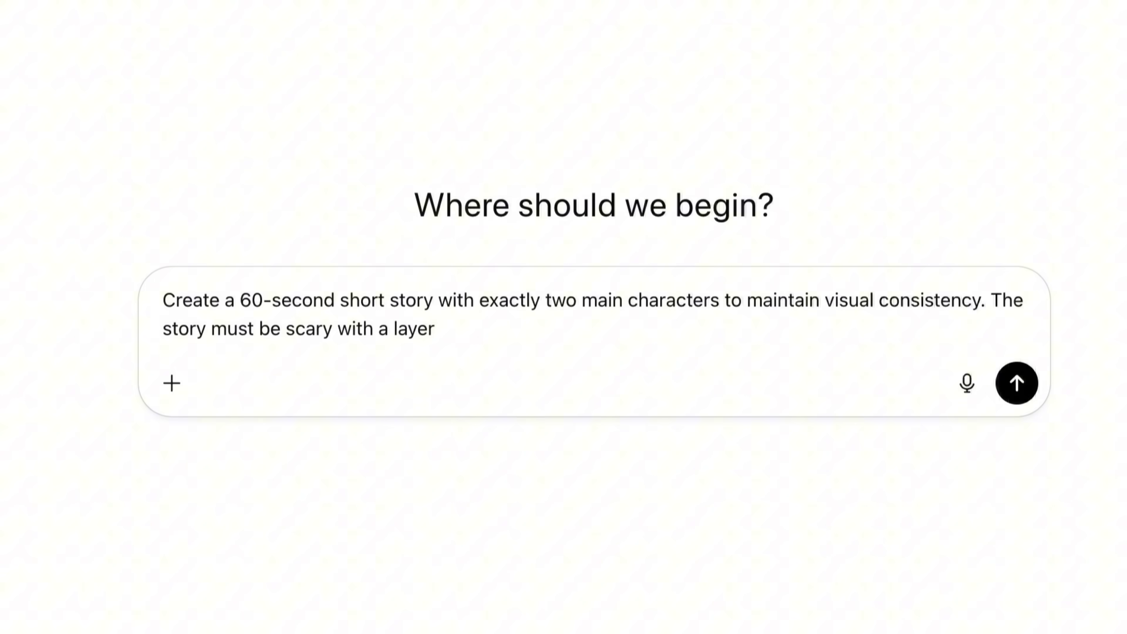
text( of romance, written in)
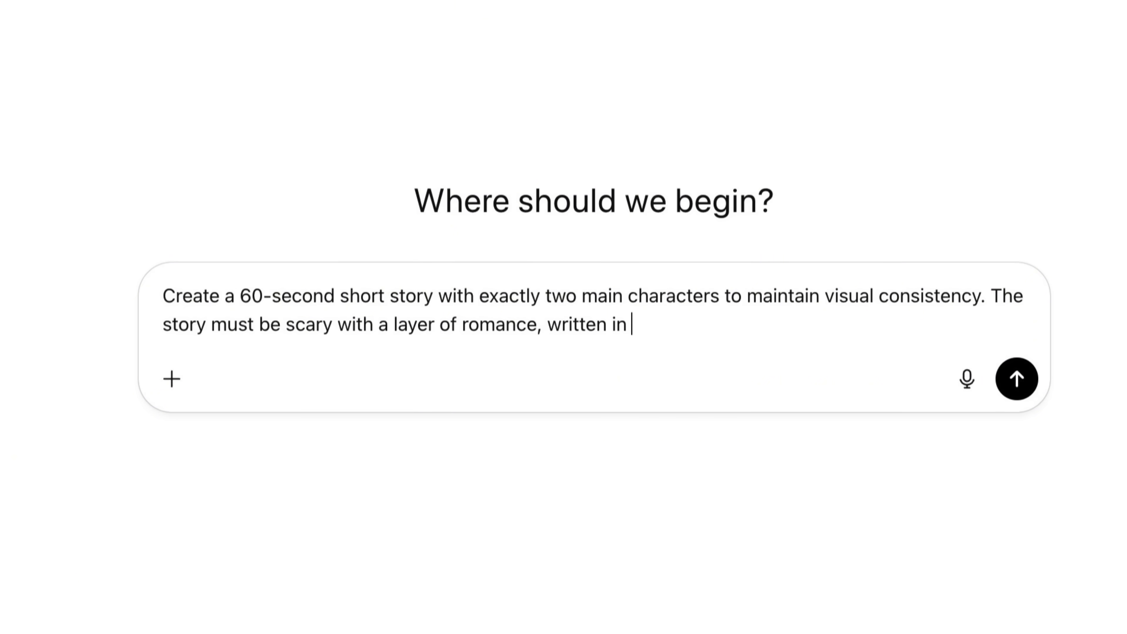
text( simple, easy-to-visualize language.)
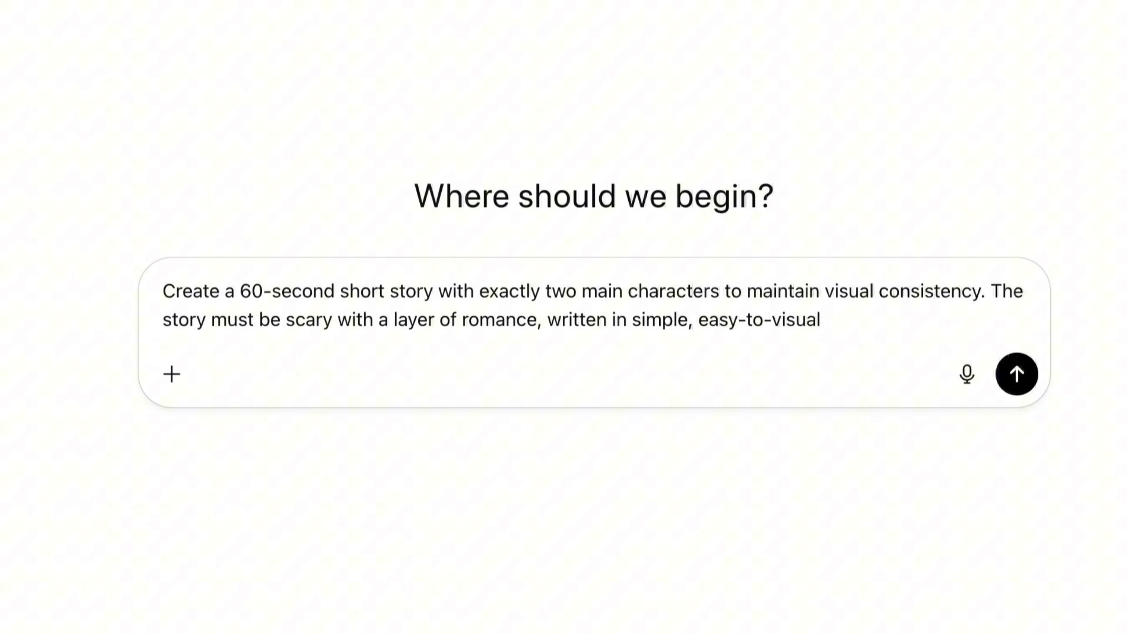
key(shift+Return)
key(shift+Return)
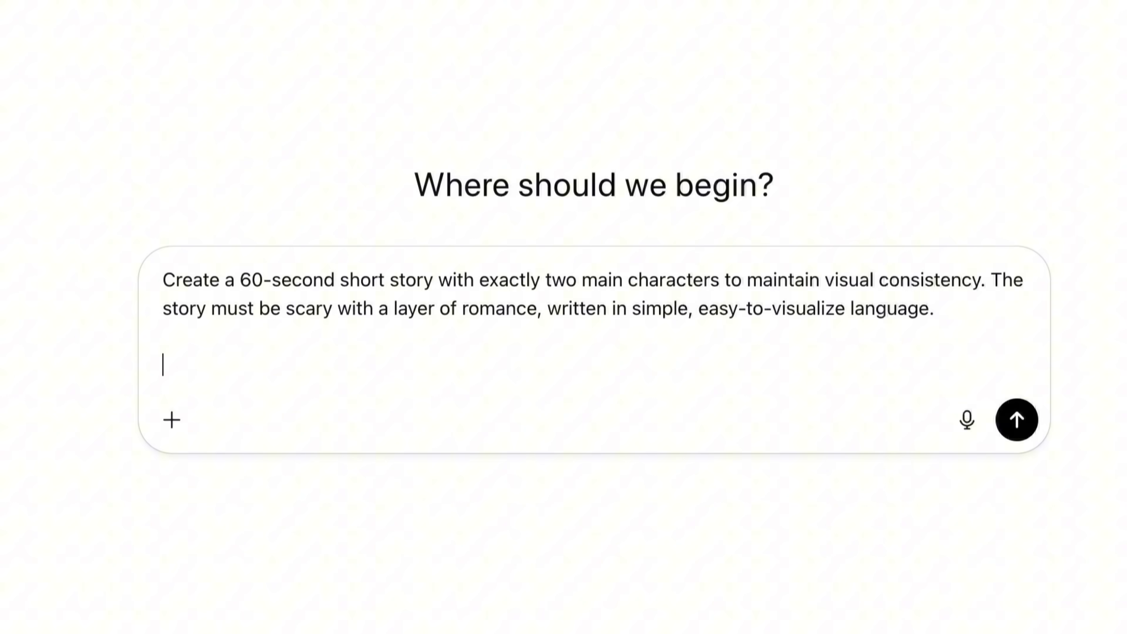
text(Structure & Requirements:)
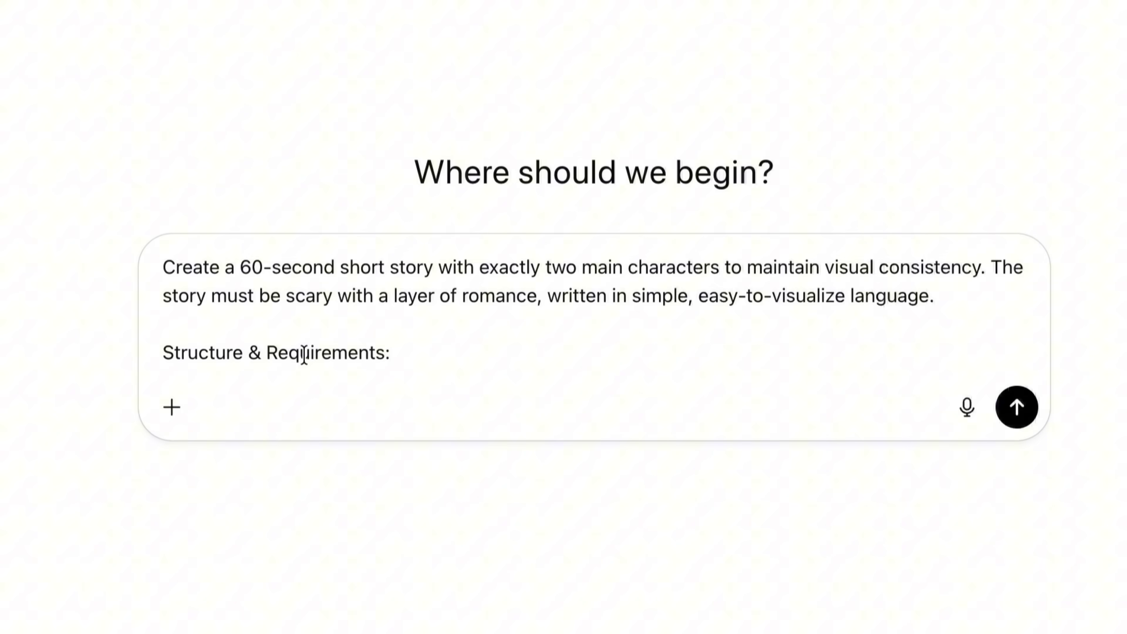
key(shift+Return)
text(Duration: The story should fit comfortably within 60 seconds of narration.)
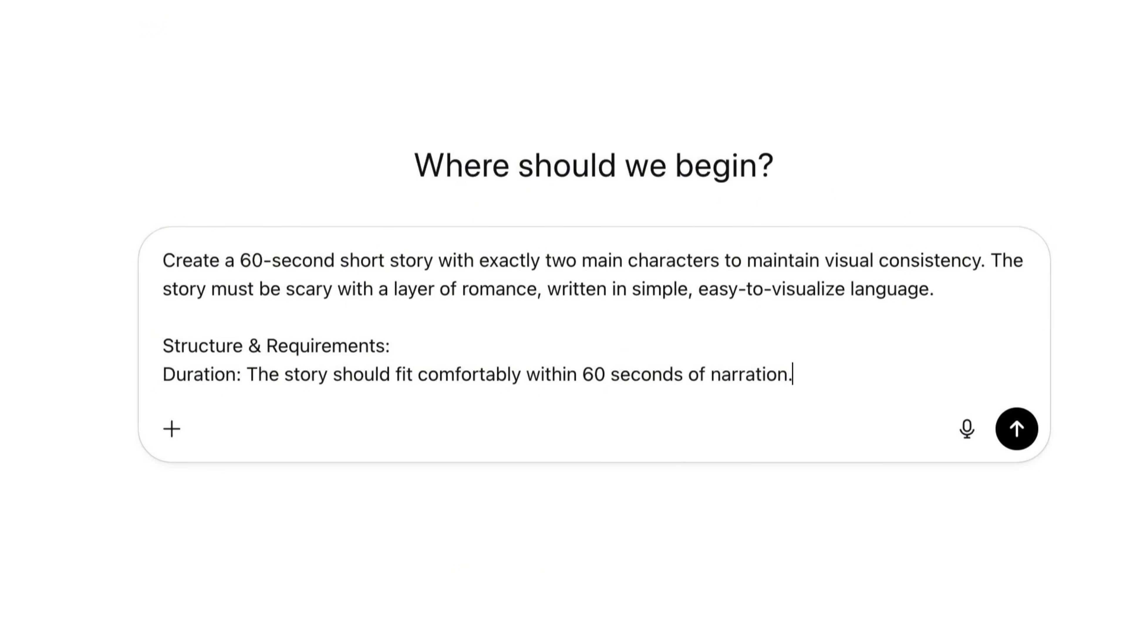
key(shift+Return)
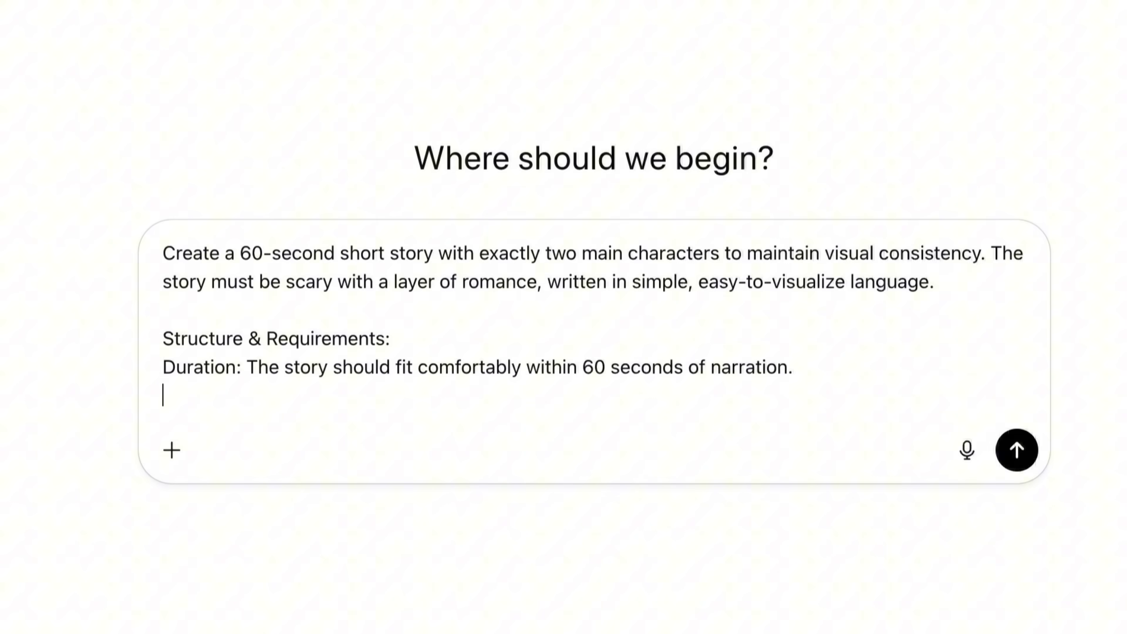
text(Characters: Only two main characters appear throughout.)
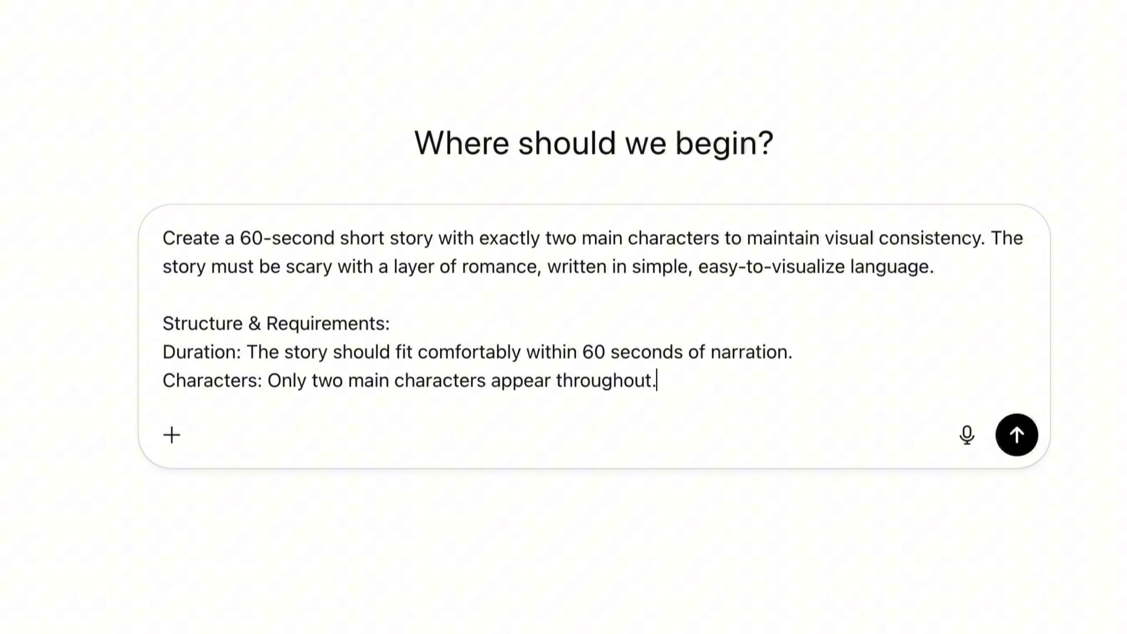
- Add the ~5-second hooks, cinematic tone, and pasted Story Arc and Genres requirements
key(shift+Return)
text(Hooks: Add a small suspense hook every ~5 seconds to keep the viewer engaged.)
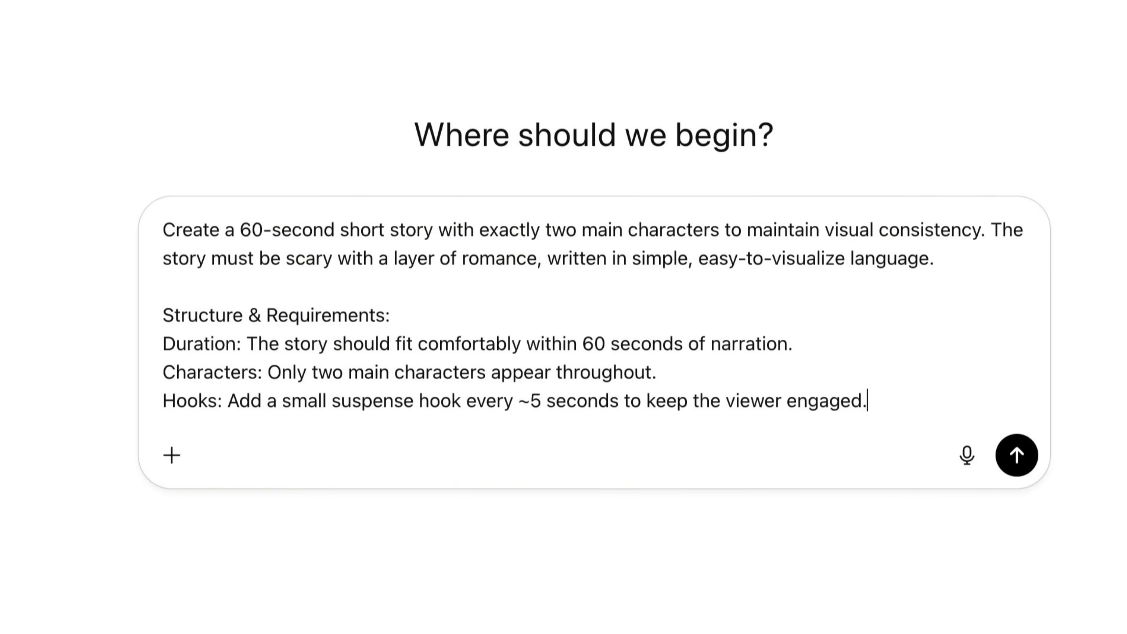
key(shift+Return)
text(Tone: Strongly cinematic, focused on clear physical actions, not abstract thoughts.)
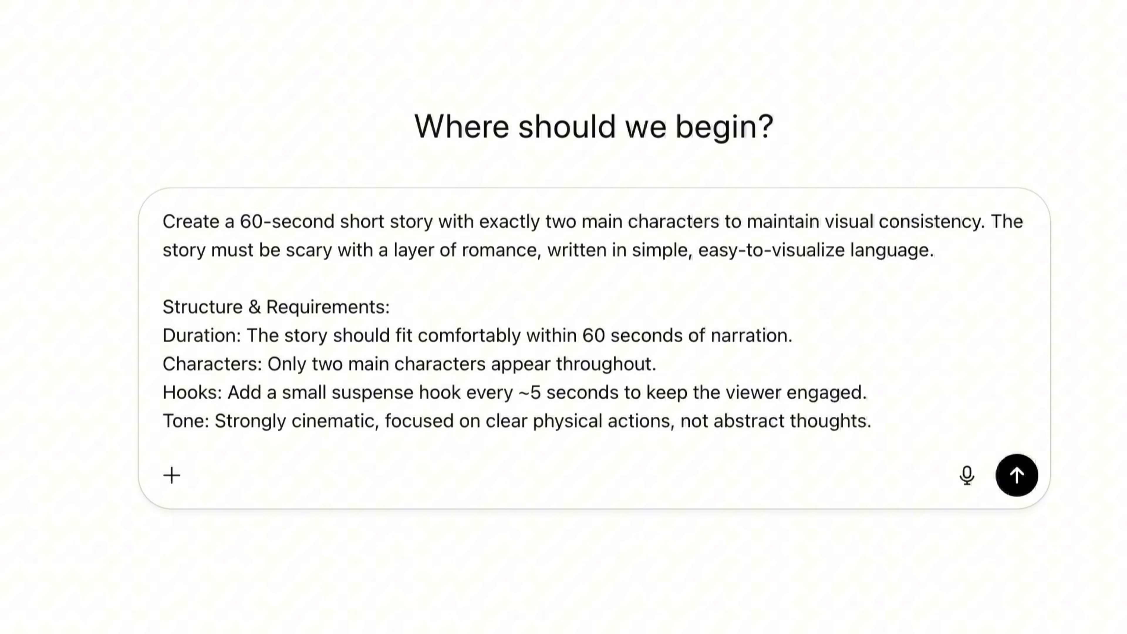
key(shift+Return)
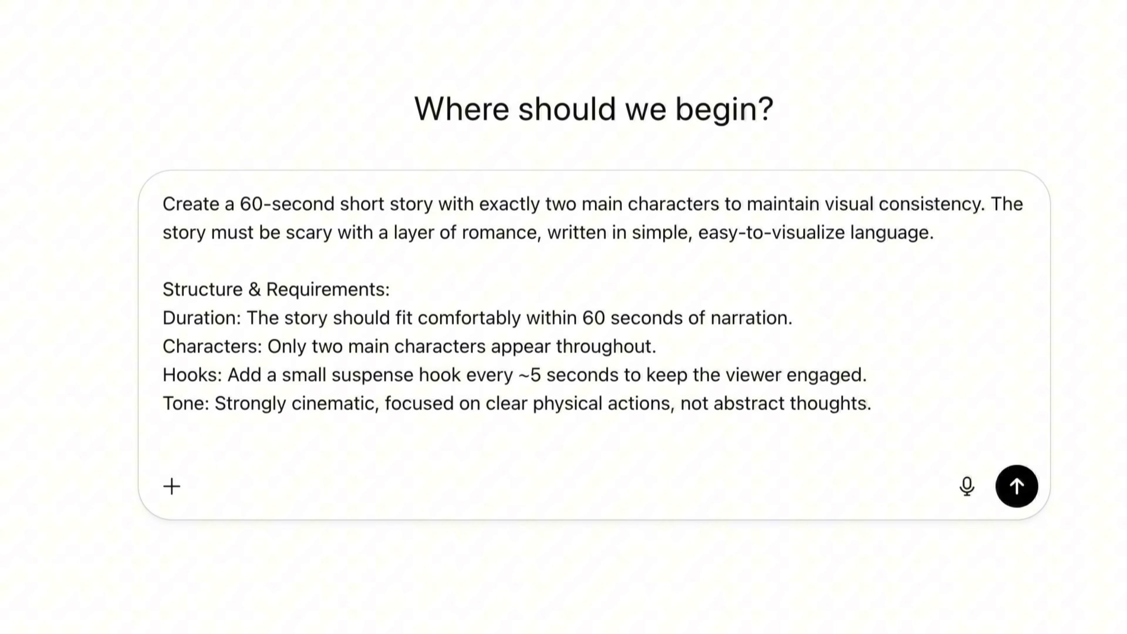
key(ctrl+v)
key(shift+Return)
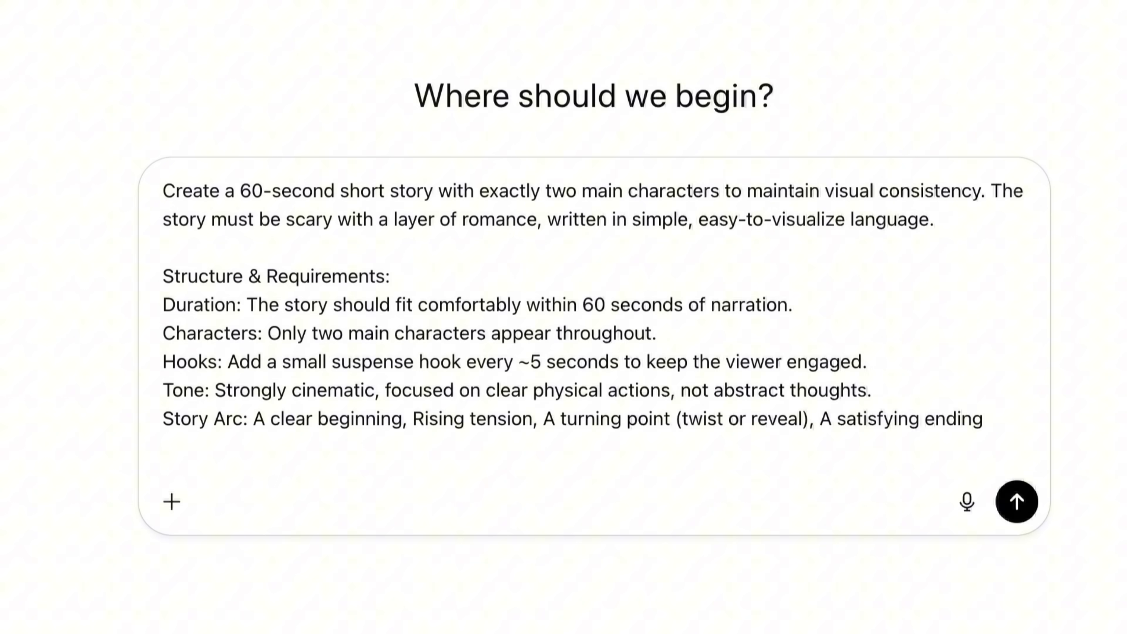
text(Genres: Must blend scary + romance naturally.)
key(shift+Return)
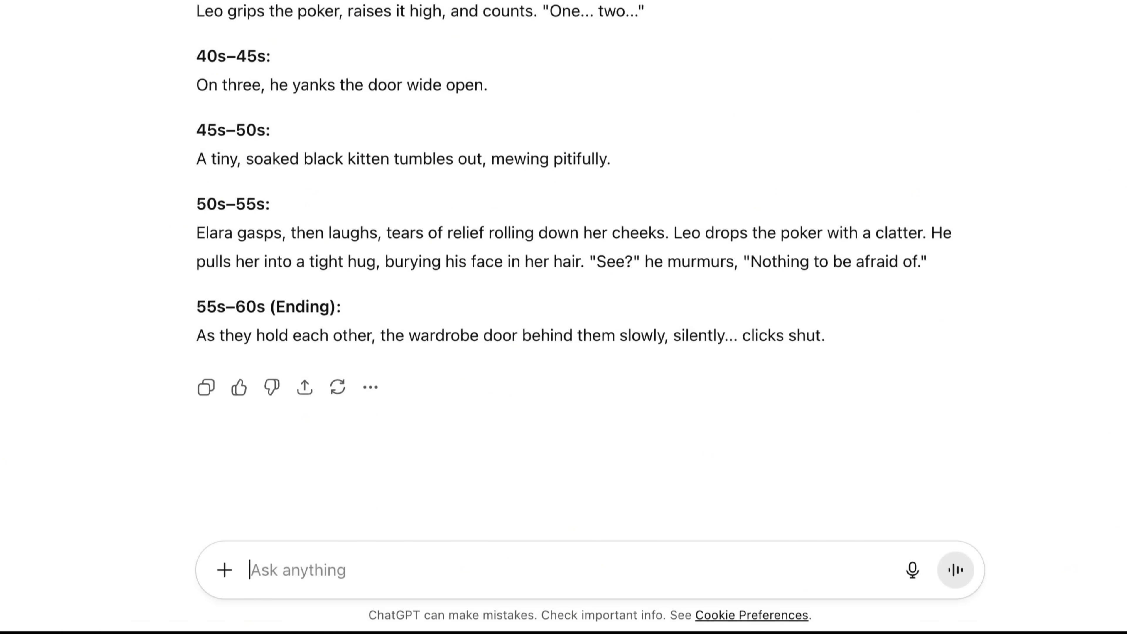
- Ask ChatGPT to break the story into 5–8 second cinematic scene prompts, then scroll the reply
text(Take the )
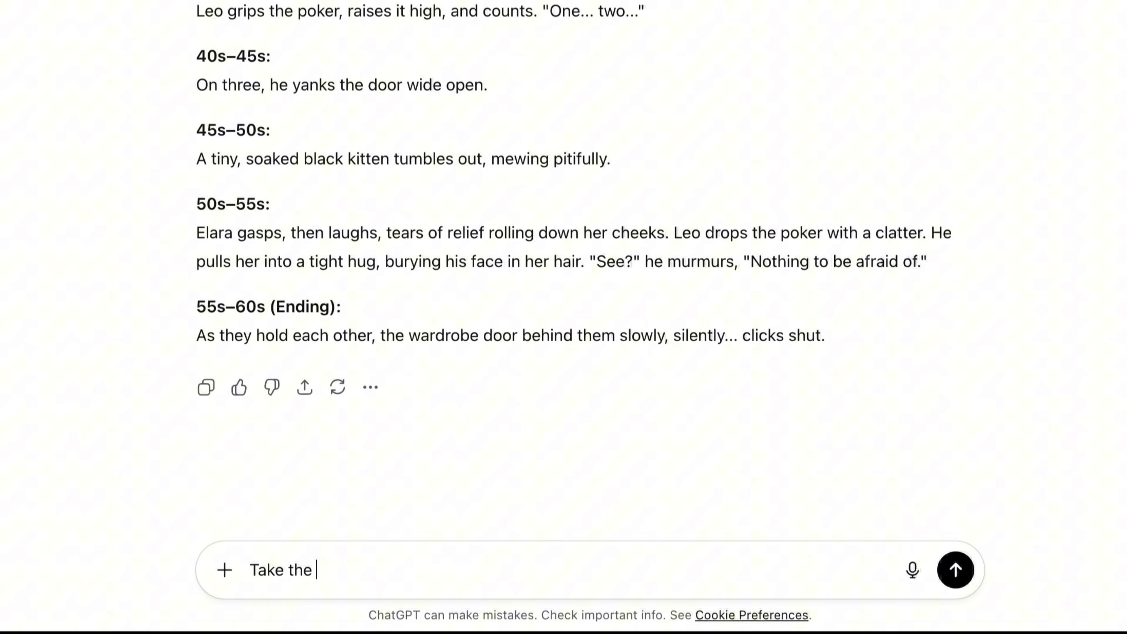
text(story you just created and break it into clear comperhensive sce)
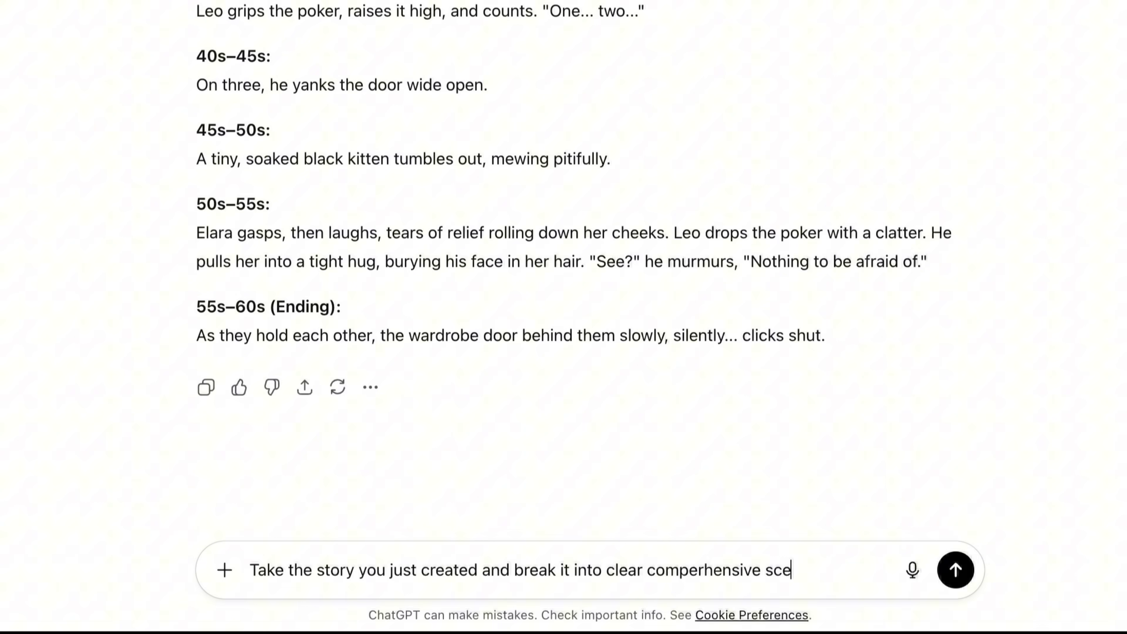
text(ompt. Each scene should describe what happening visually)
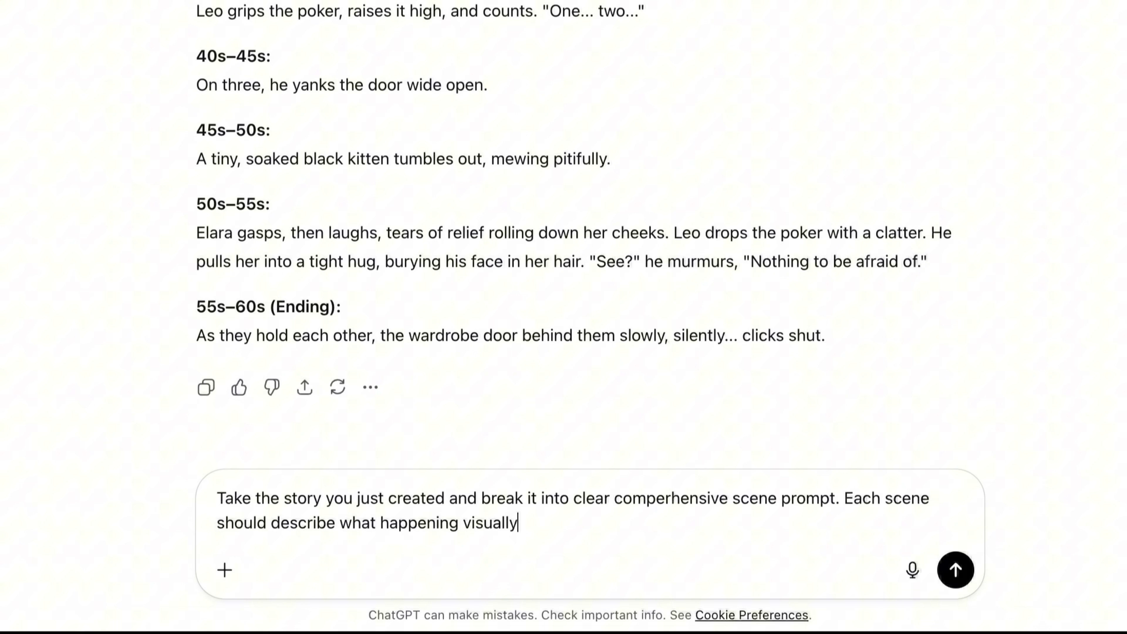
text(ng character actions, sett)
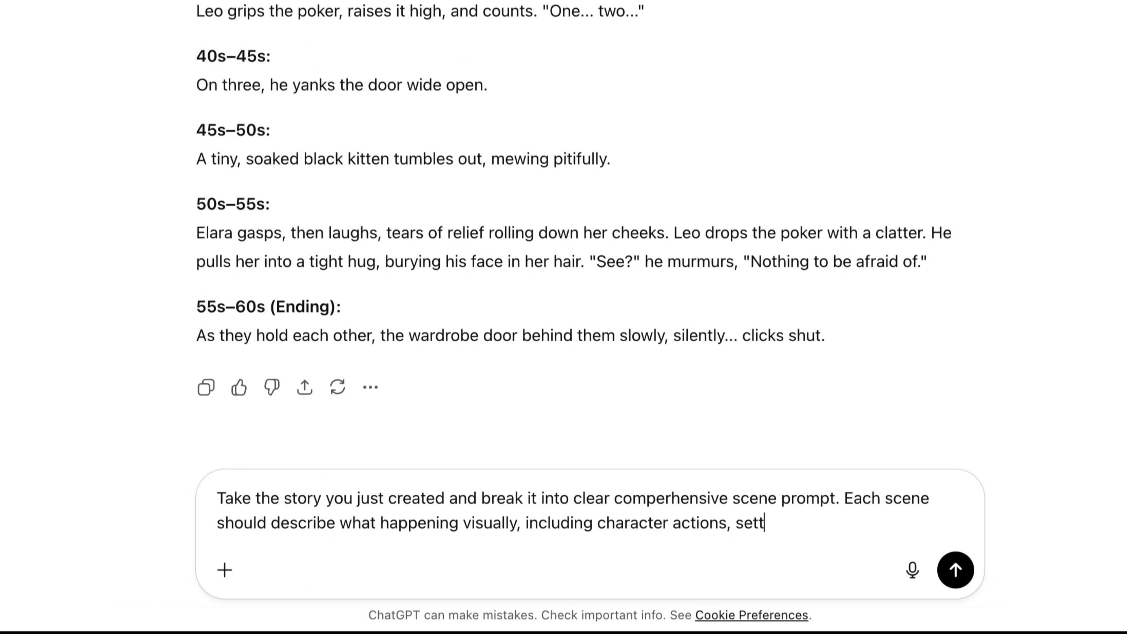
text( each sc)
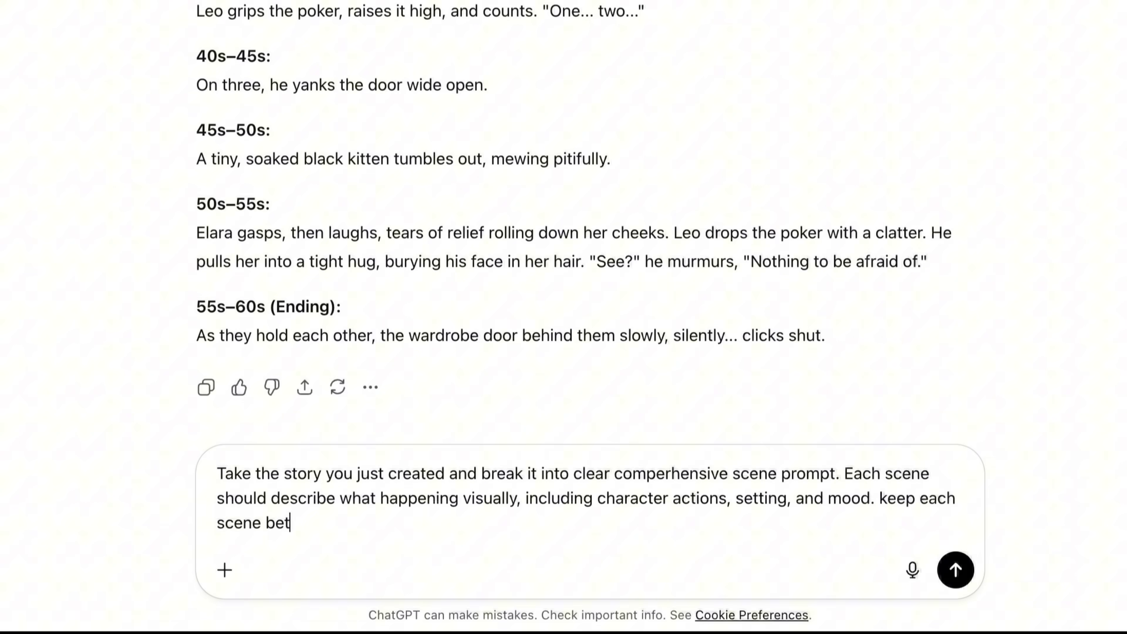
text(ene between 5 to 8 seconds of screen time. Make sure every scene)
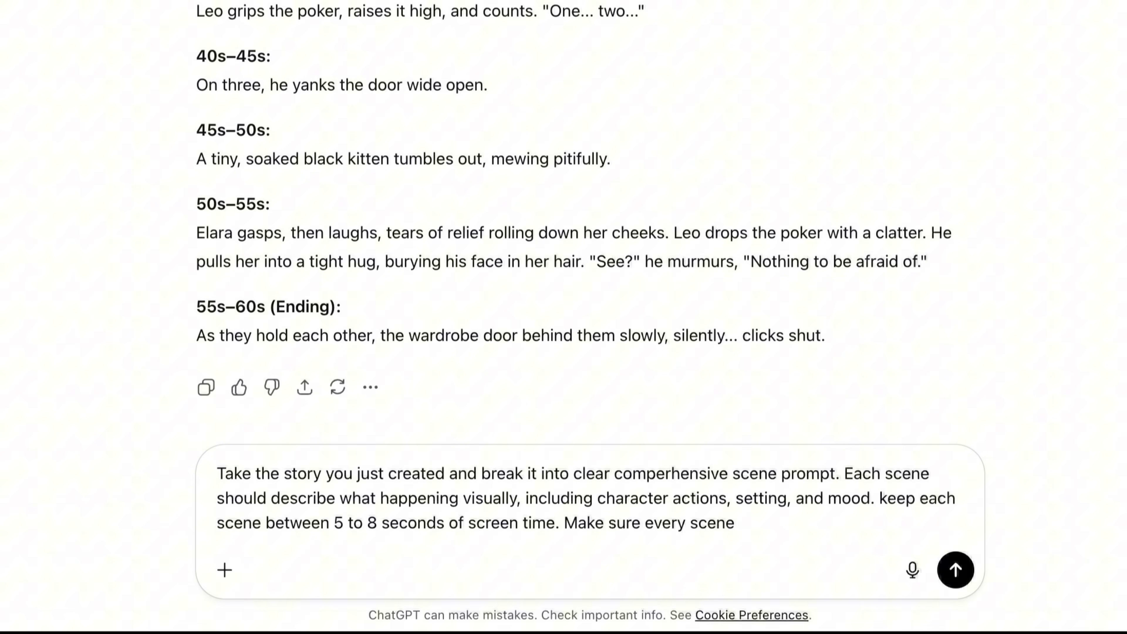
text(turally into th)
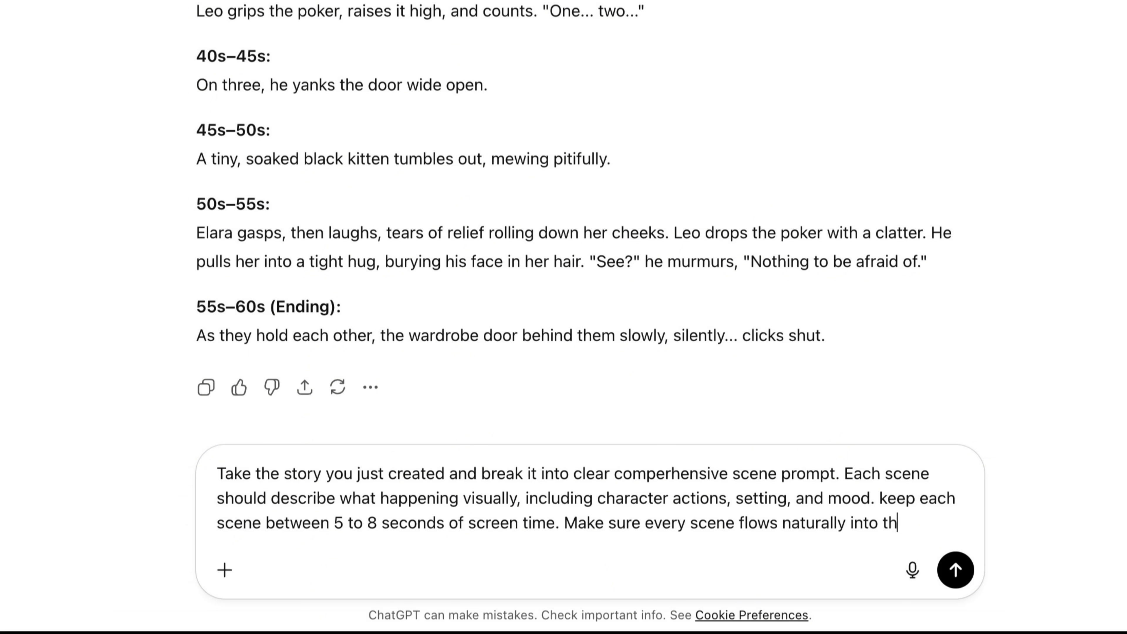
text(e next so the final video feels like)
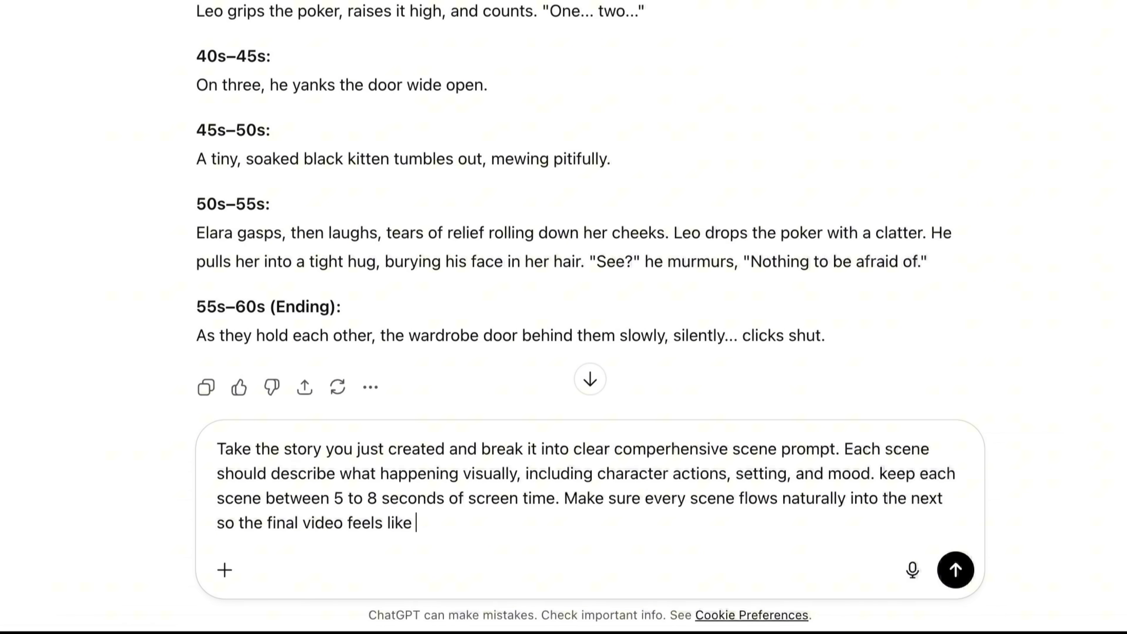
text(inuous cinematic sequence. Do not i)
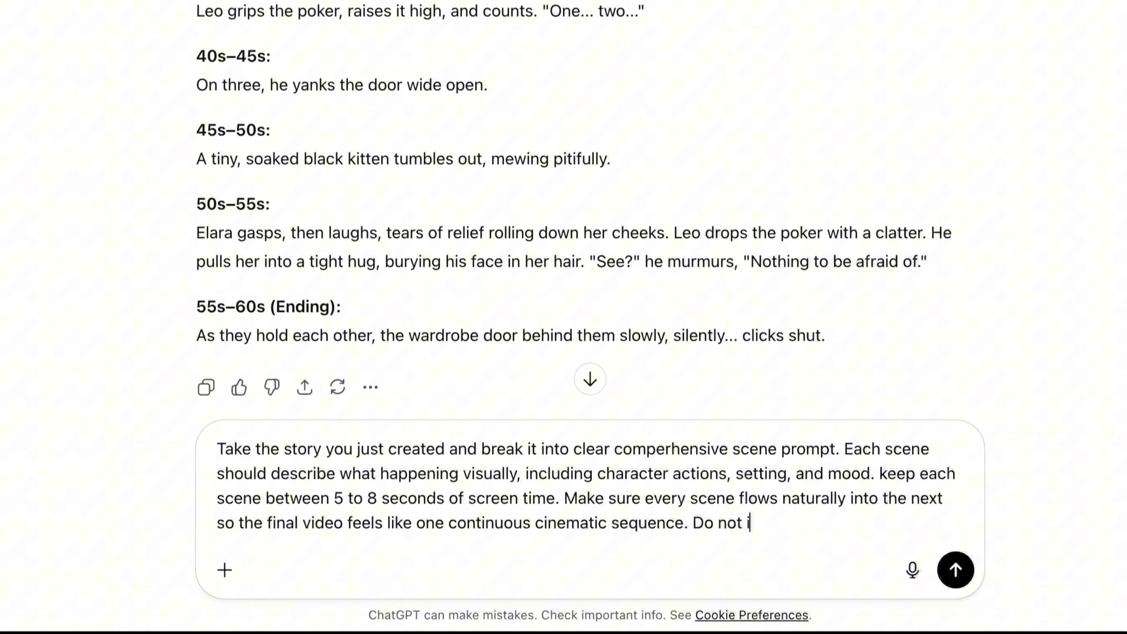
text(ntroduce new characters or settings unless they were)
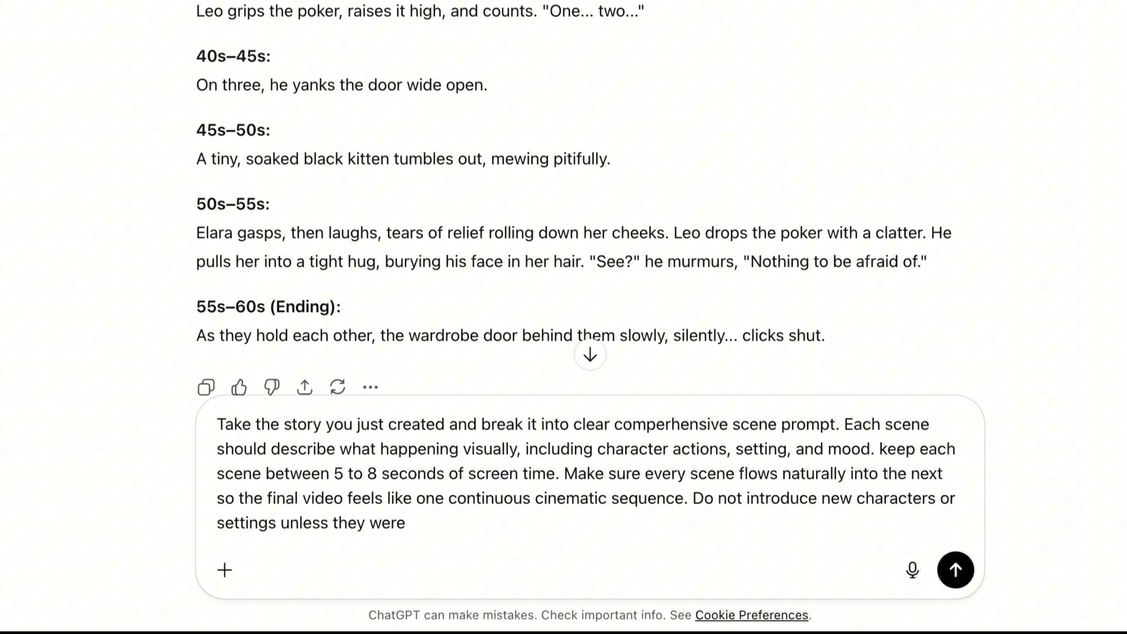
text(in the story. the description should be straight)
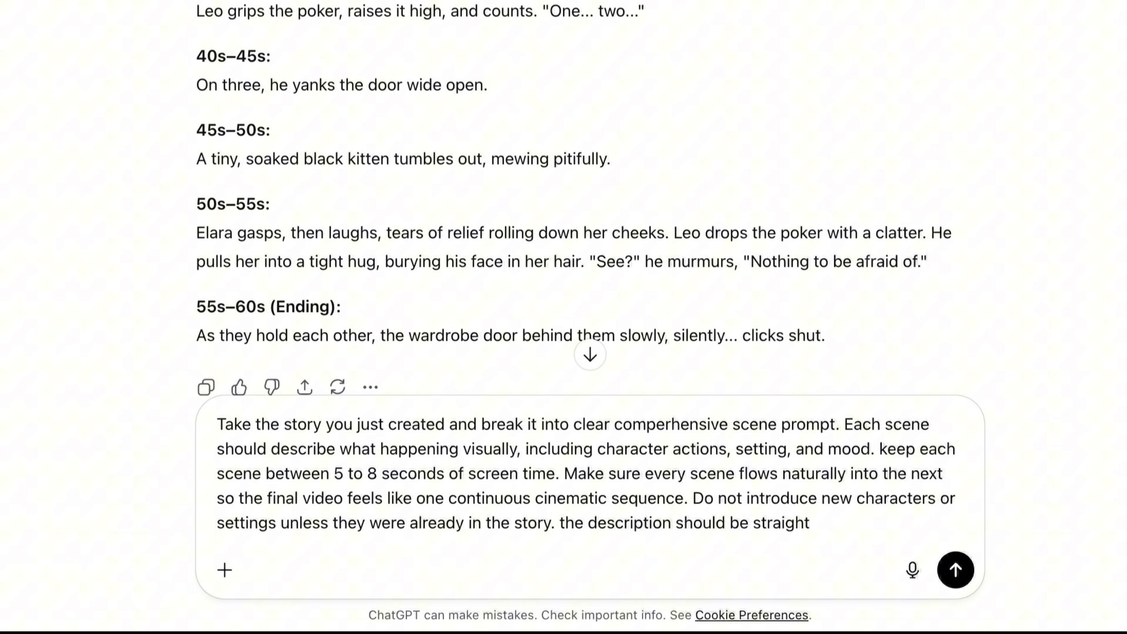
text(, and e)
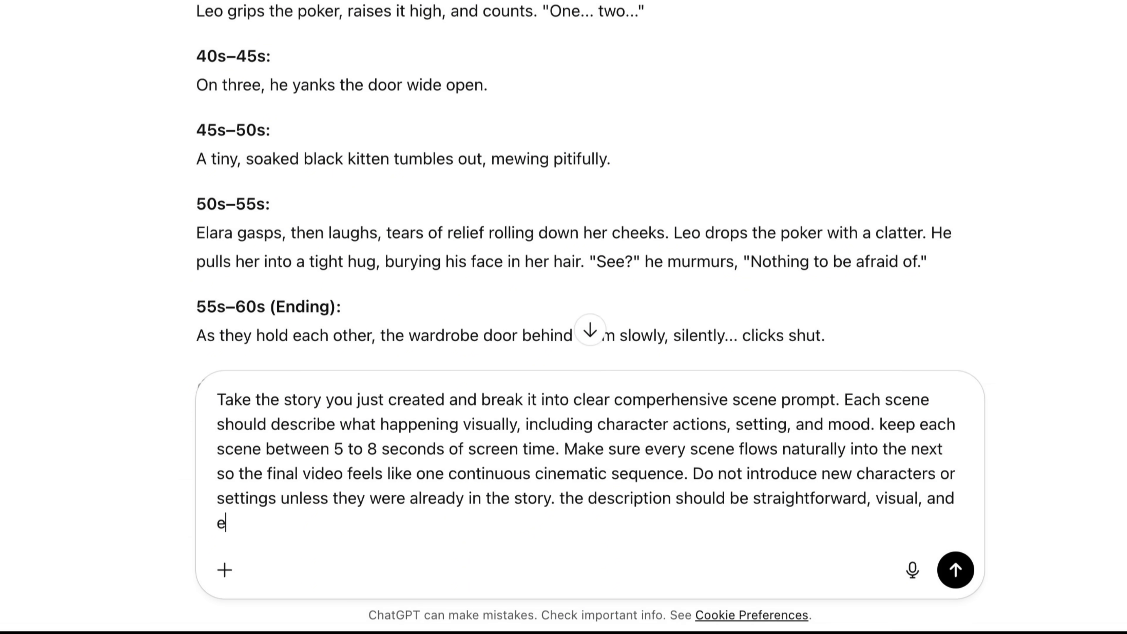
text(asy for an AI video generator to understand)
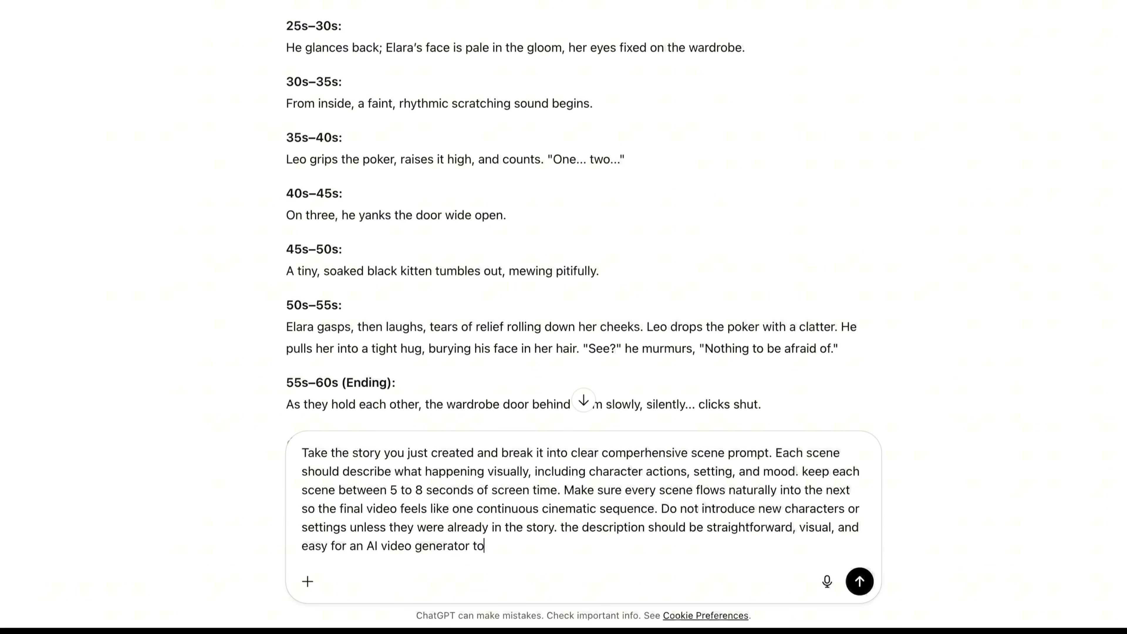
key(Return)
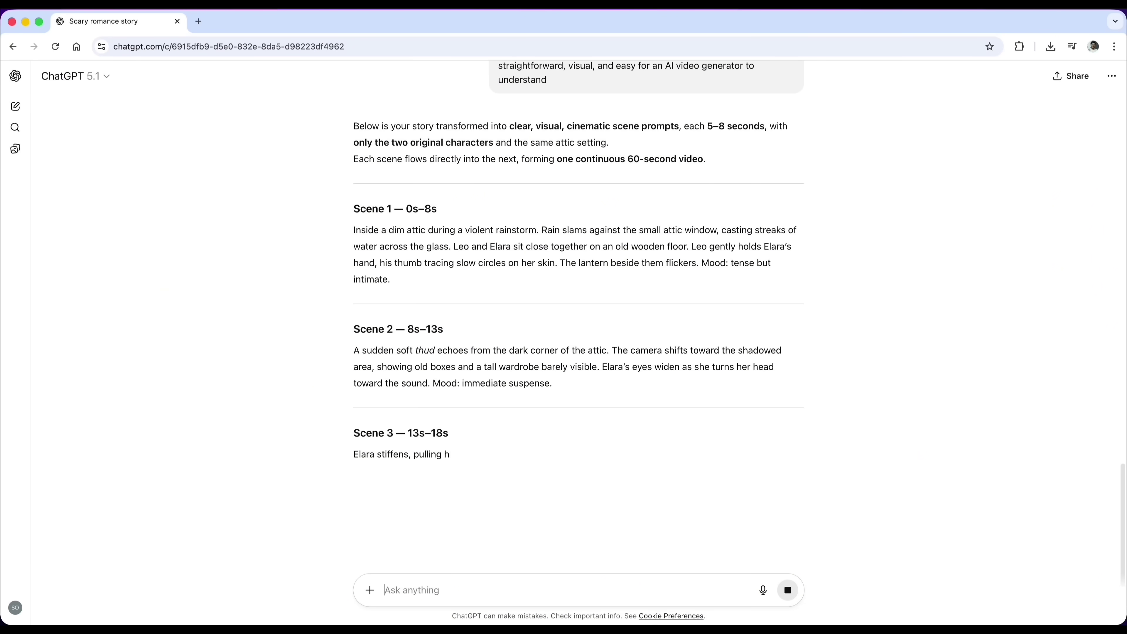
scroll(43, 448, down, 8)
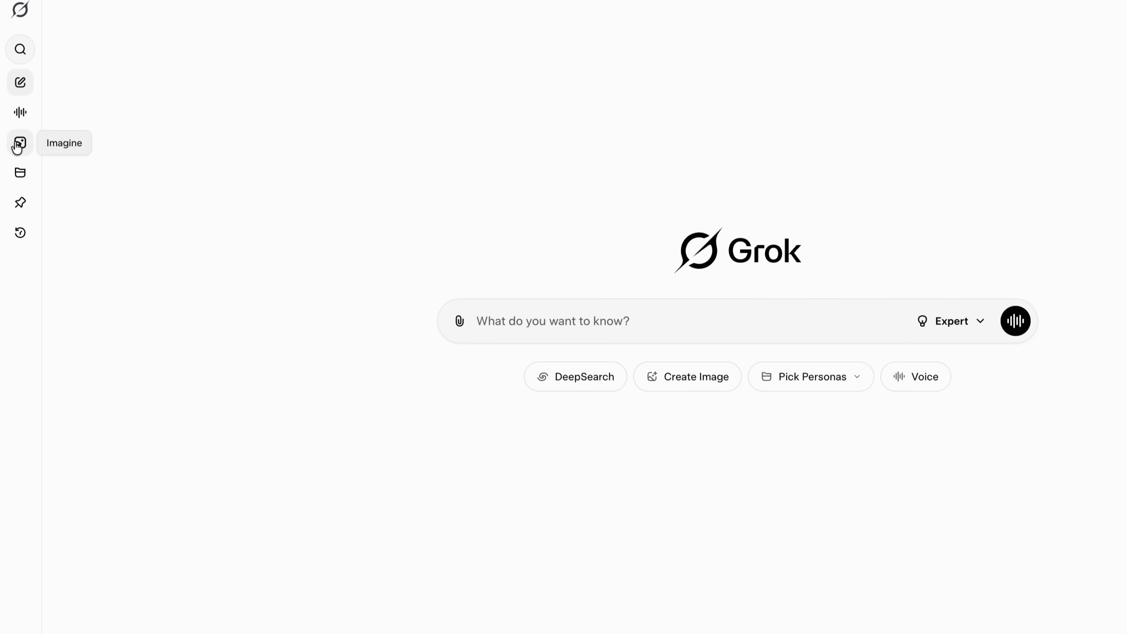
- Open the Imagine page and switch its generation mode from Video to Image
click(17, 148)
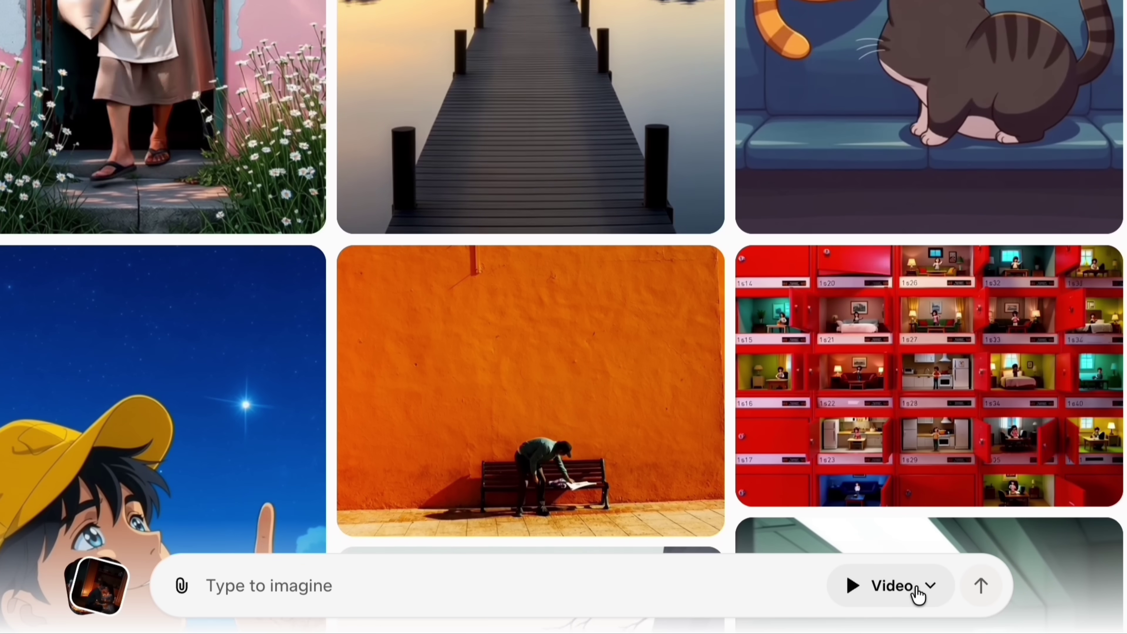
click(920, 592)
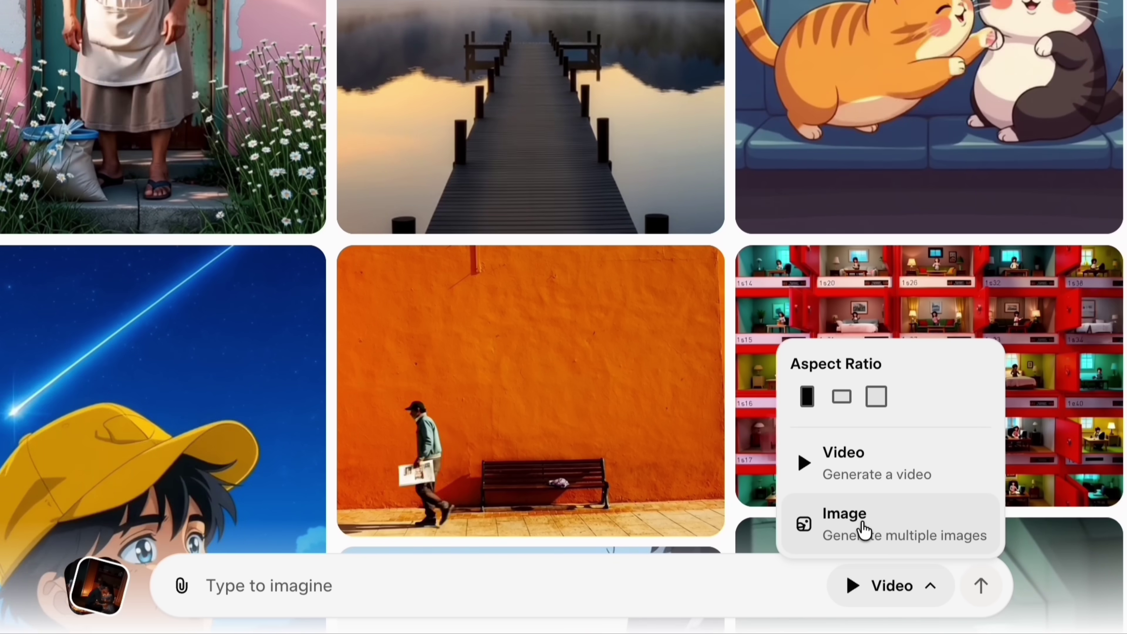
click(862, 529)
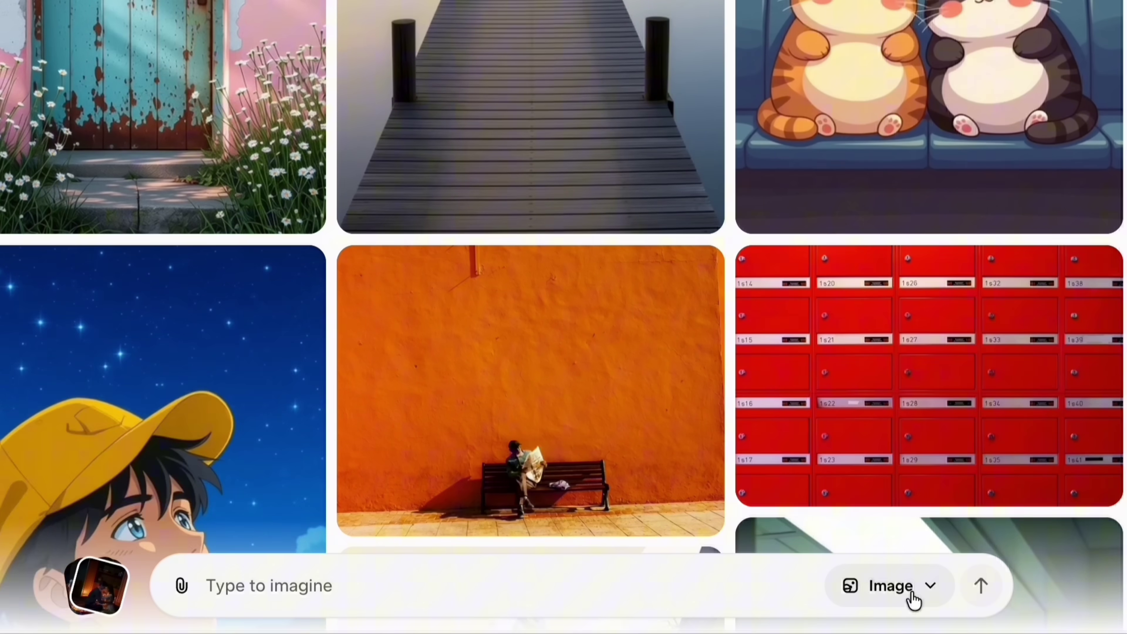
click(915, 596)
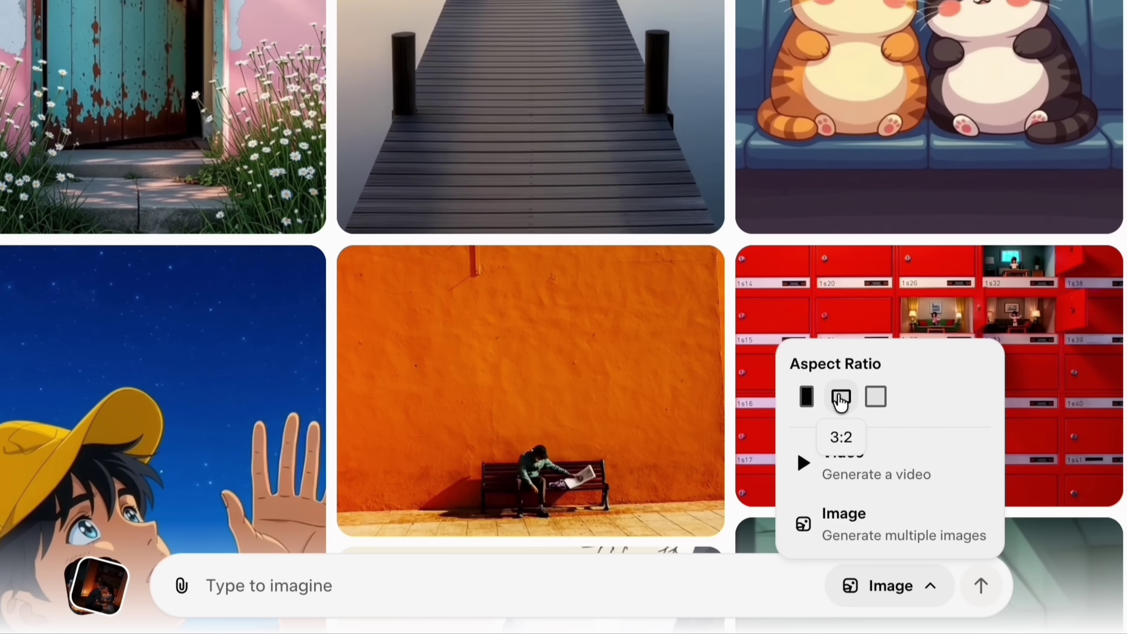
- Choose the 3:2 aspect ratio, then generate images from the copied Scene 1 prompt
click(840, 399)
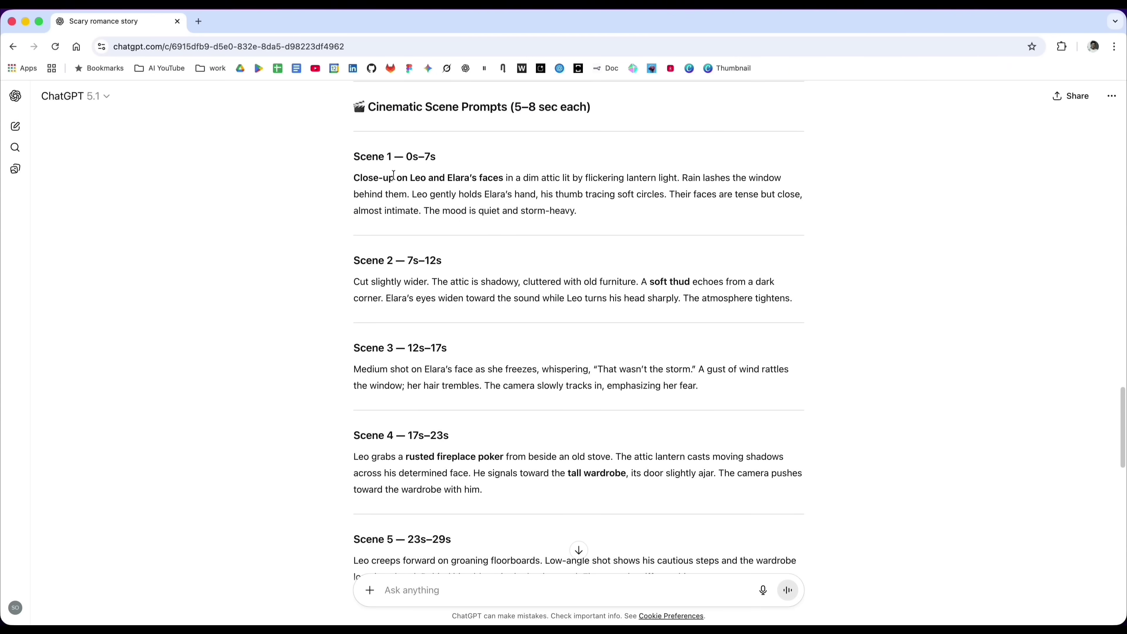
triple_click(354, 179)
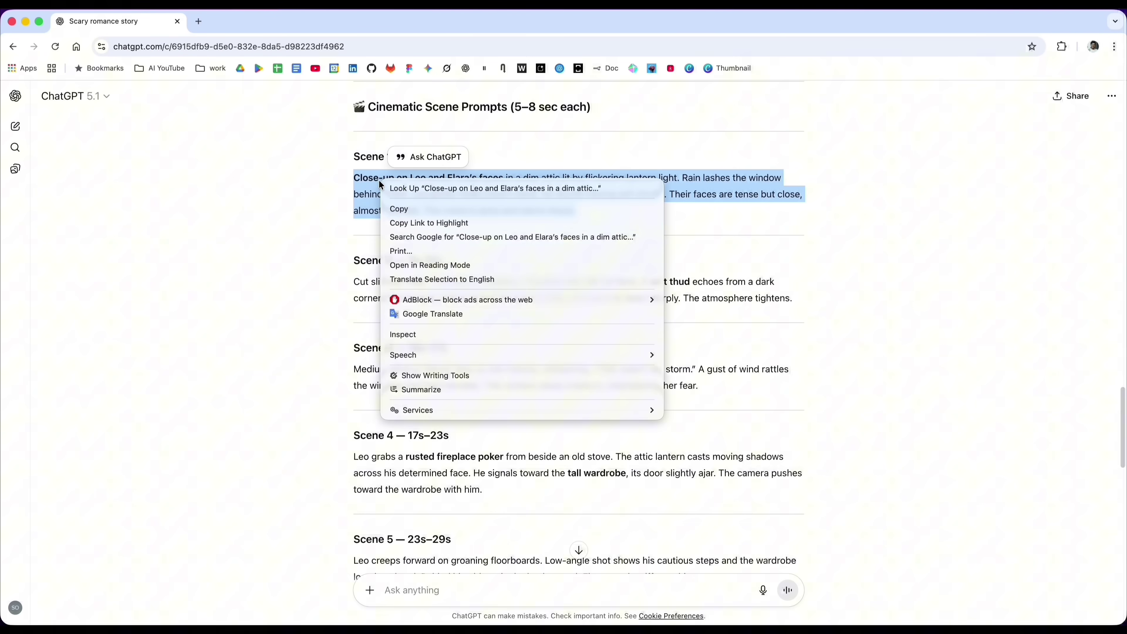
click(399, 208)
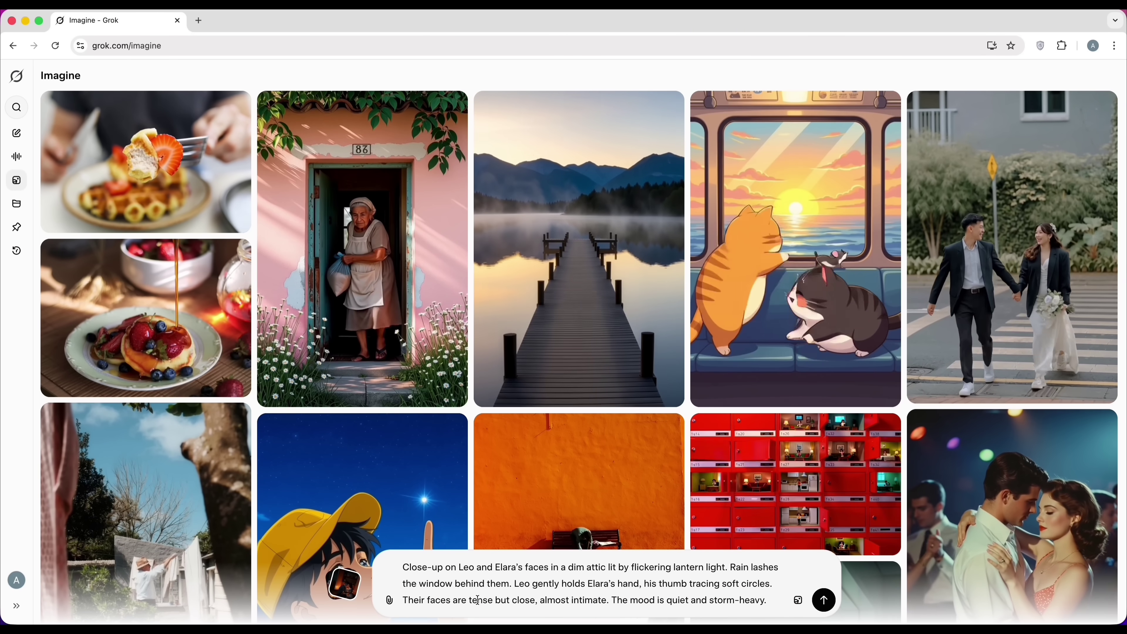
key(Return)
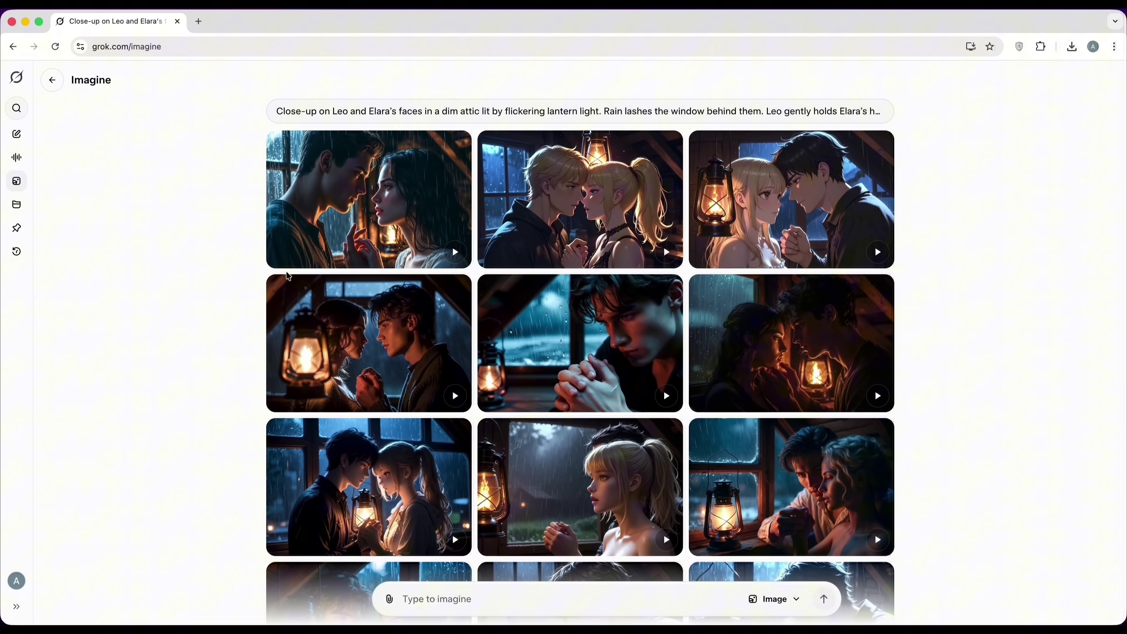
- Animate the first attic image of Leo and Elara and view another clip version
click(385, 197)
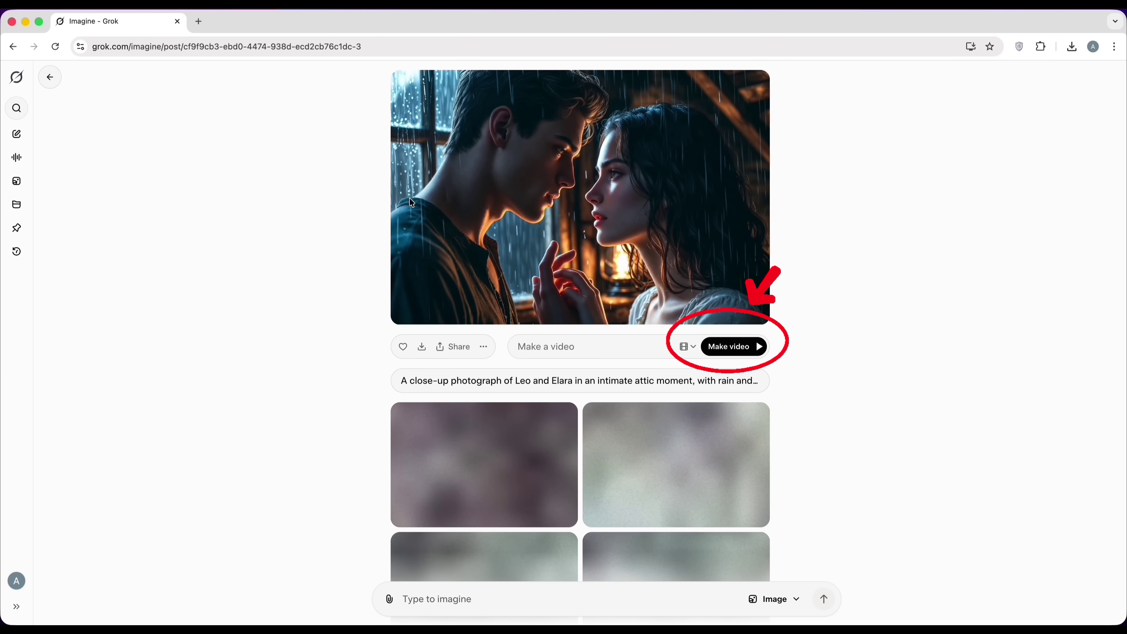
click(761, 354)
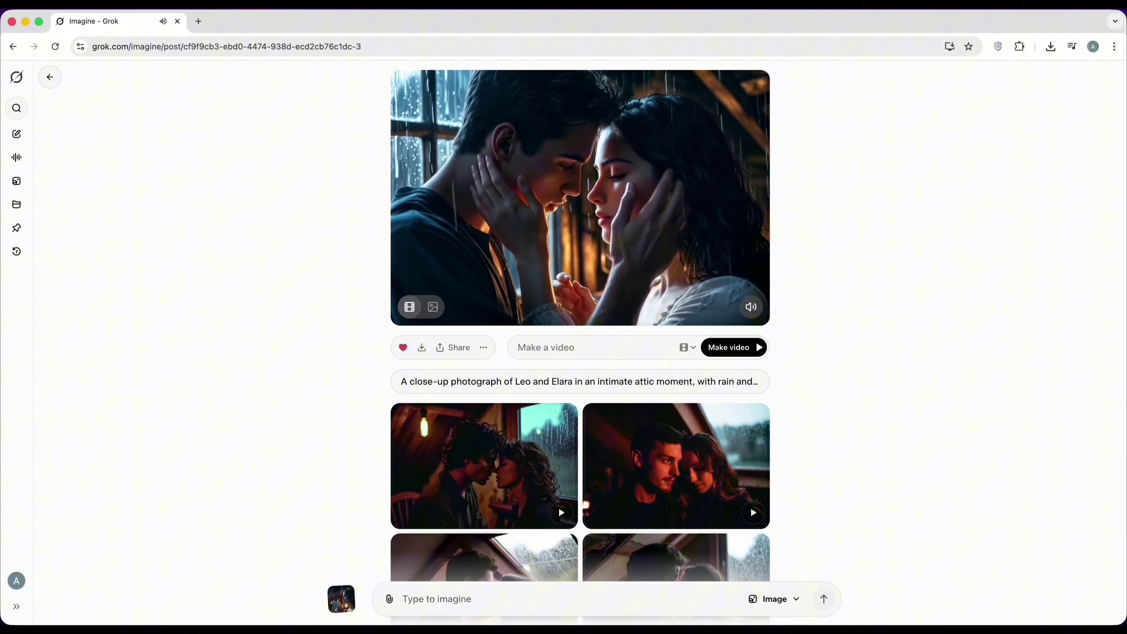
key(Down)
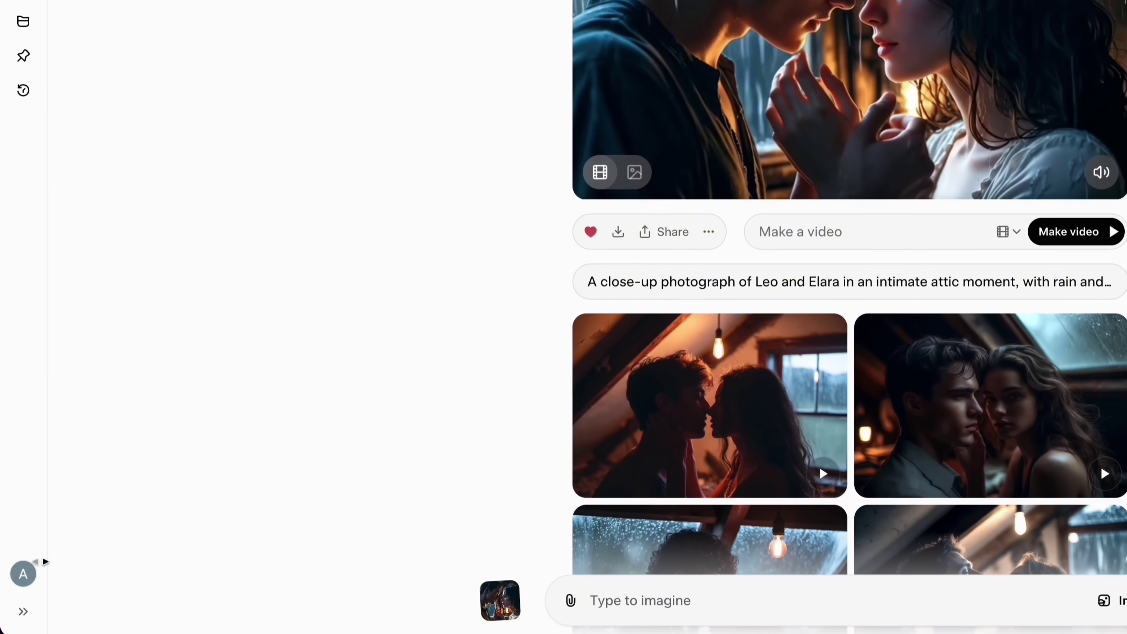
click(21, 576)
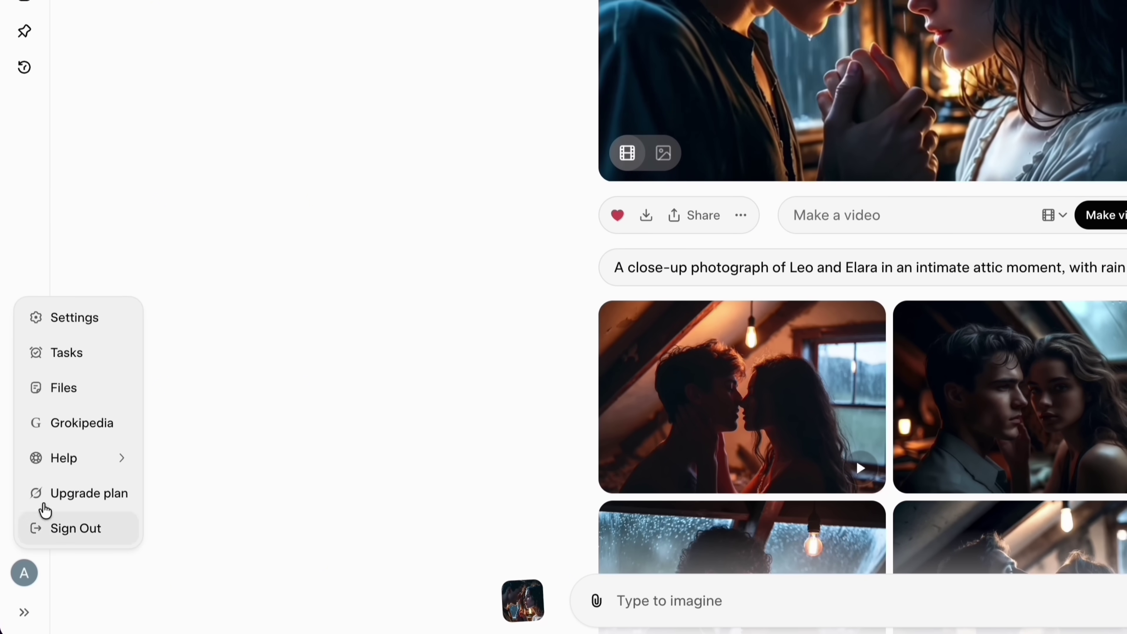
click(75, 320)
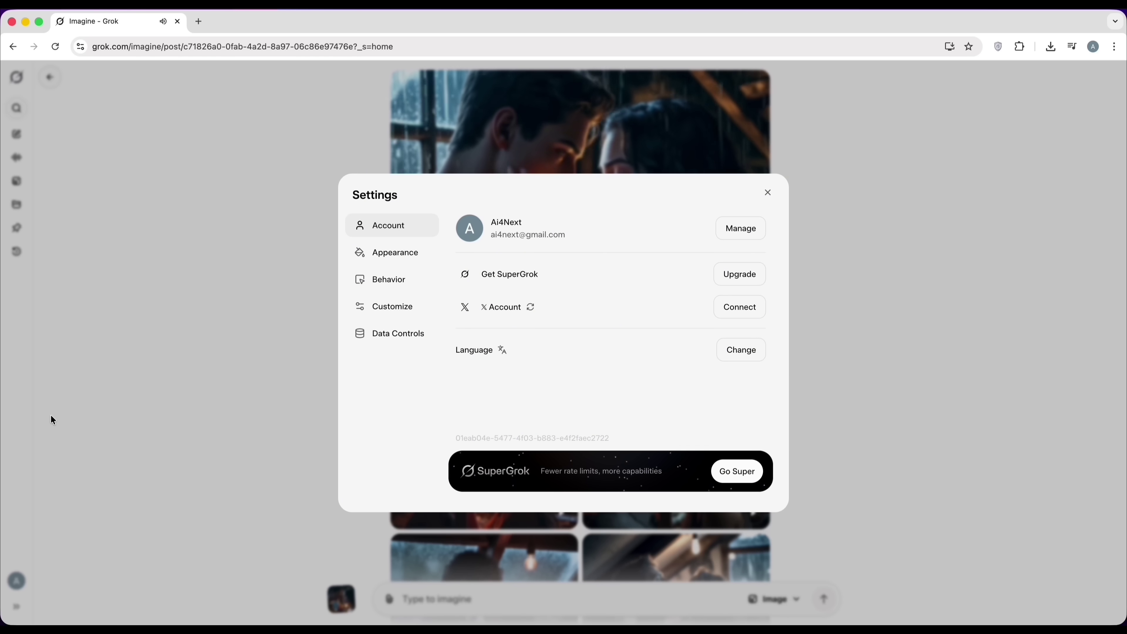
click(385, 280)
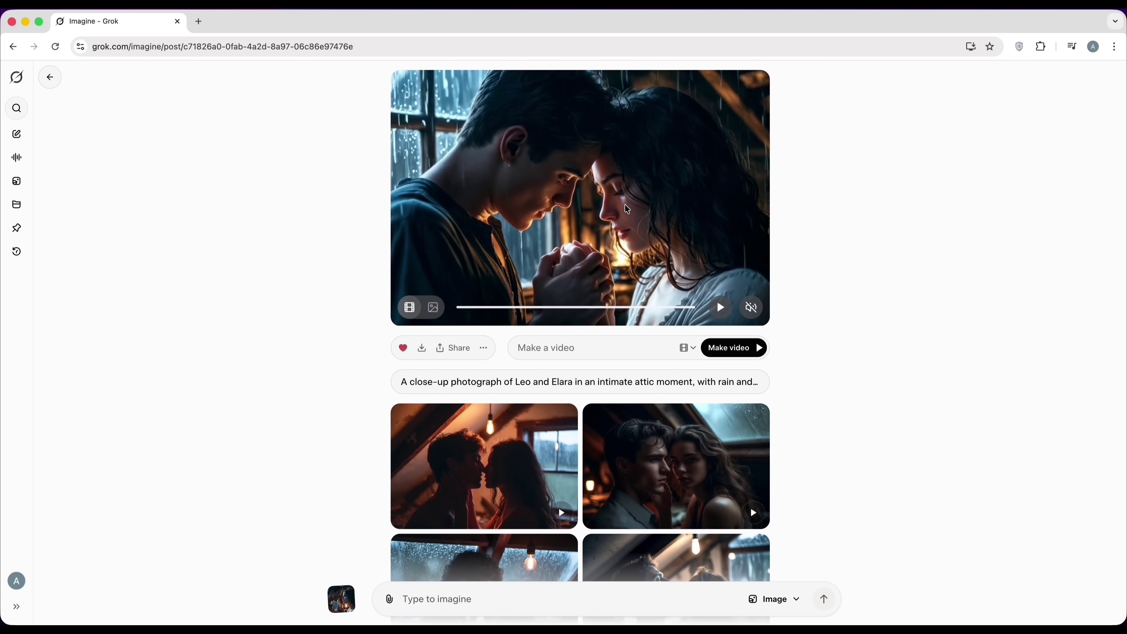
- Copy the attic clip's final frame and paste it into the Type to imagine box
right_click(625, 205)
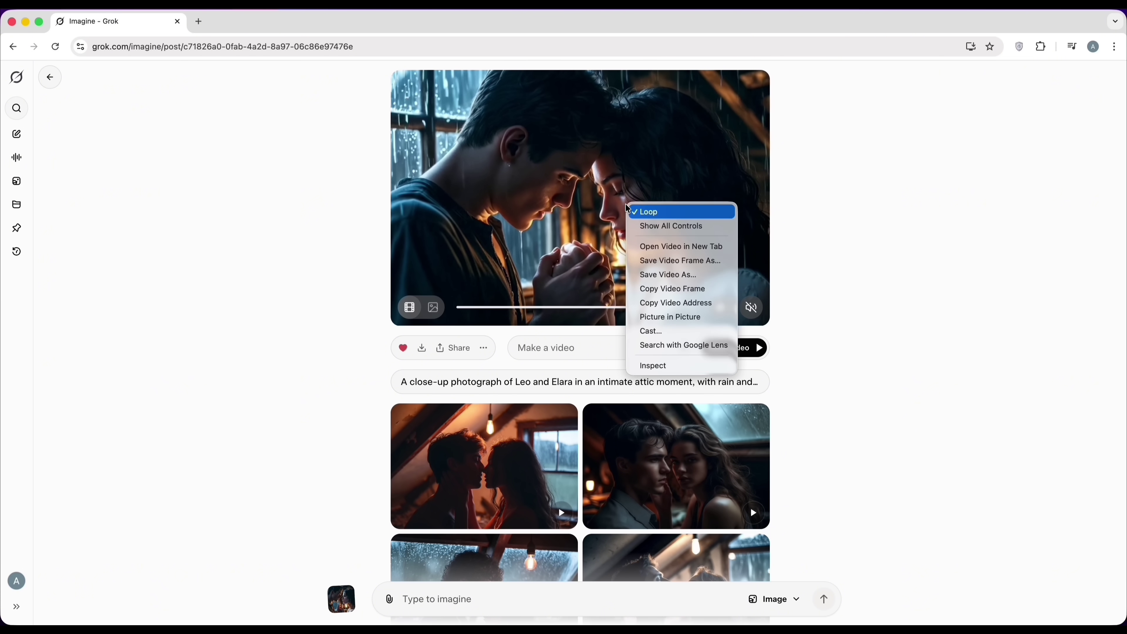
click(674, 290)
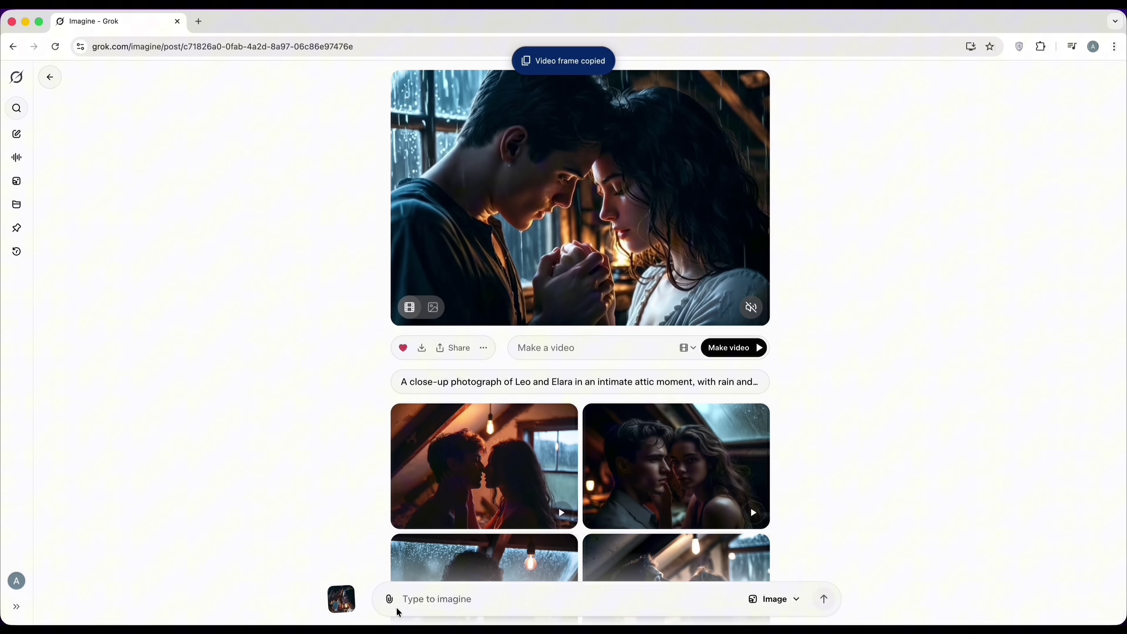
right_click(435, 598)
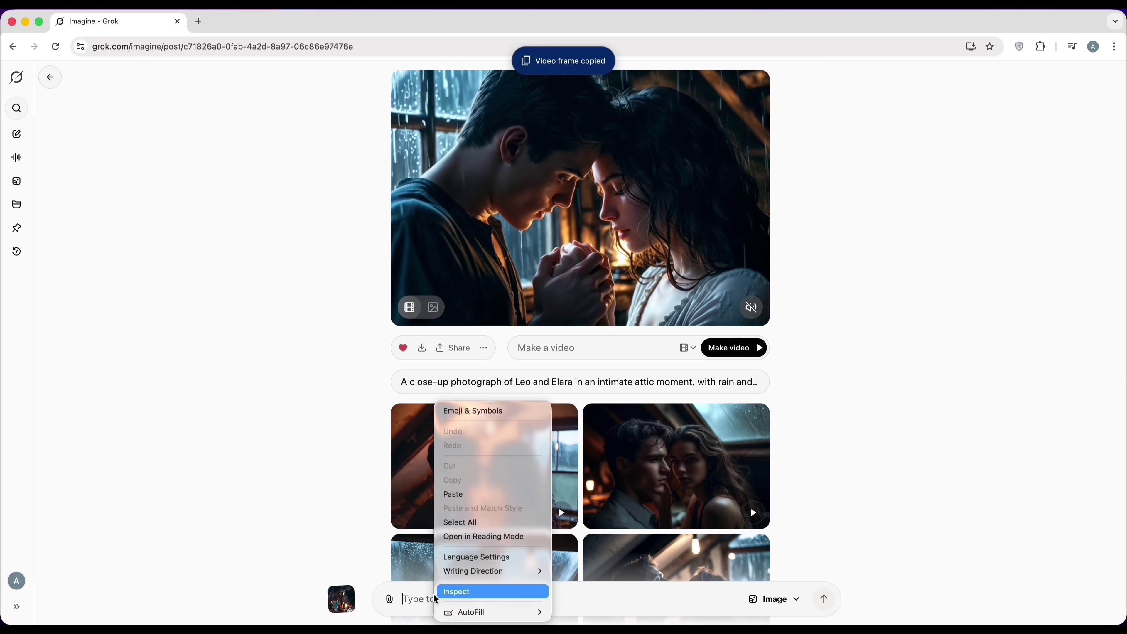
click(464, 500)
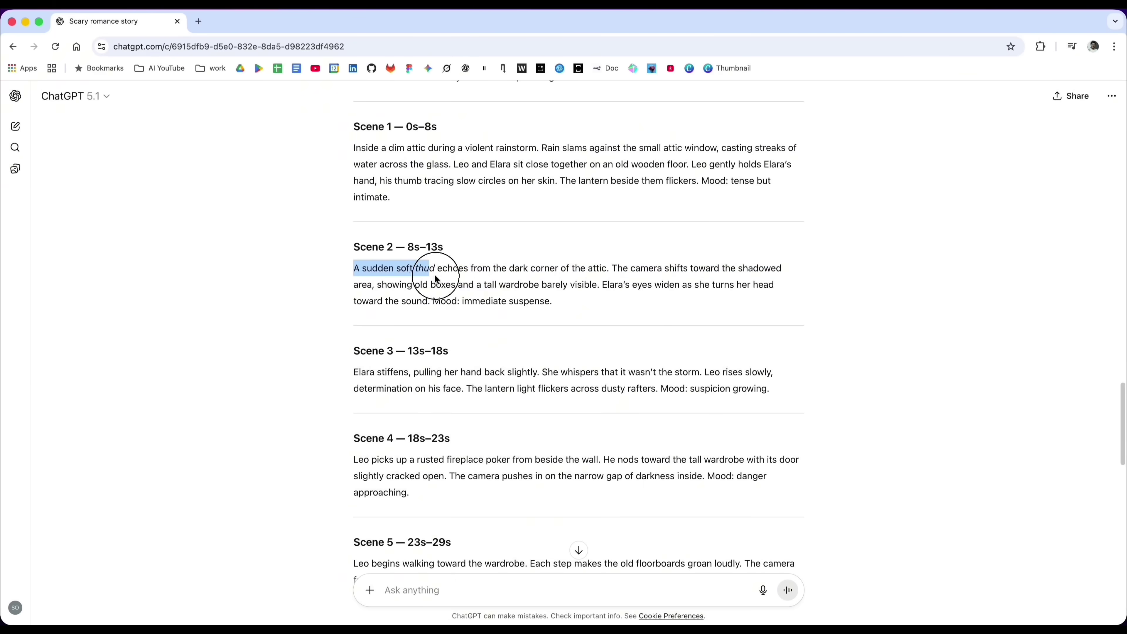
- Paste ChatGPT's Scene 2 'sudden soft thud' paragraph as the video prompt and generate it
drag(435, 279, 566, 297)
right_click(549, 298)
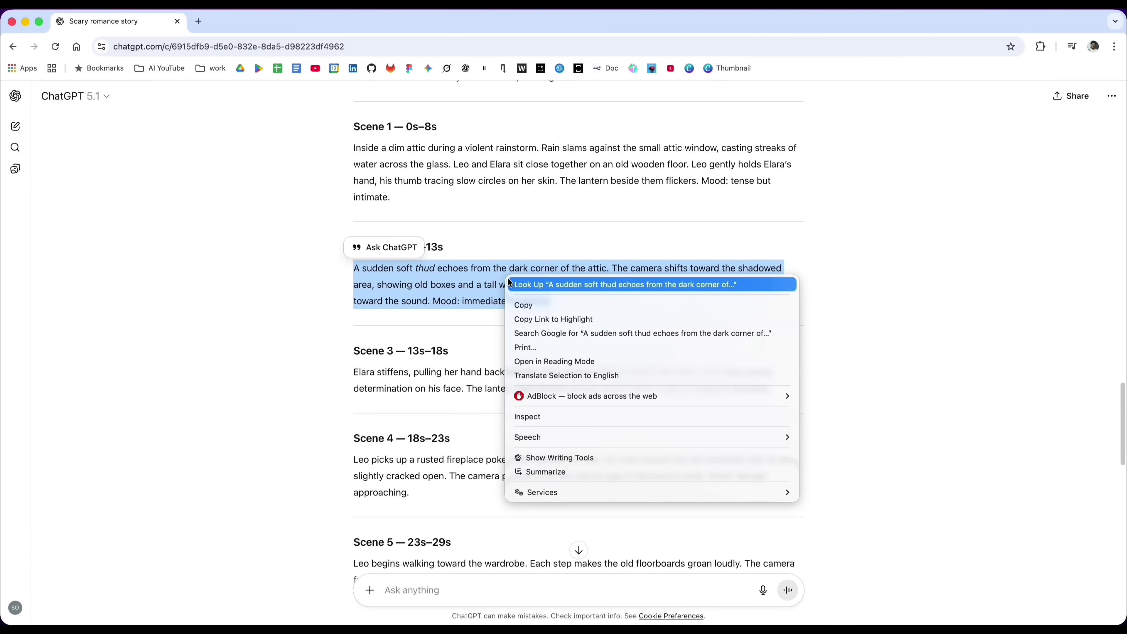
click(540, 309)
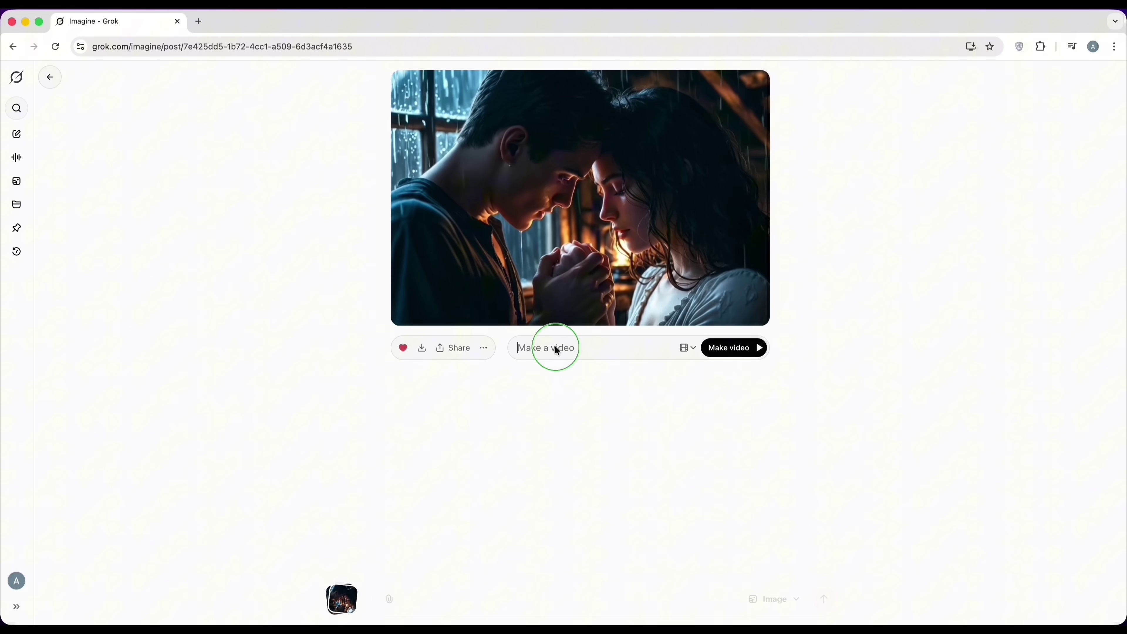
right_click(557, 351)
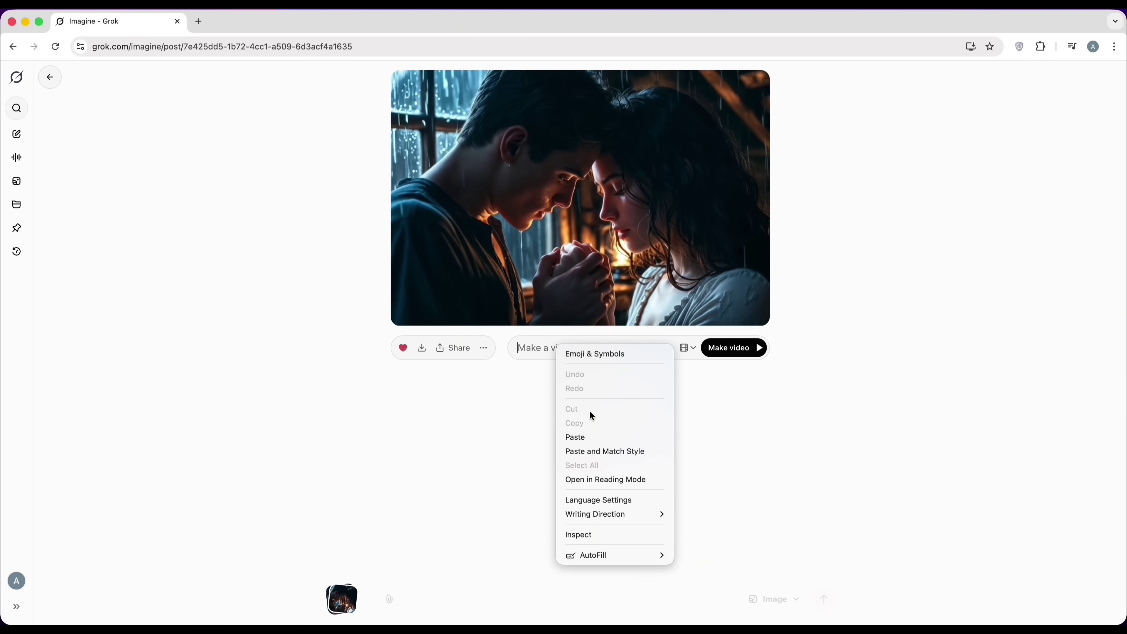
click(599, 441)
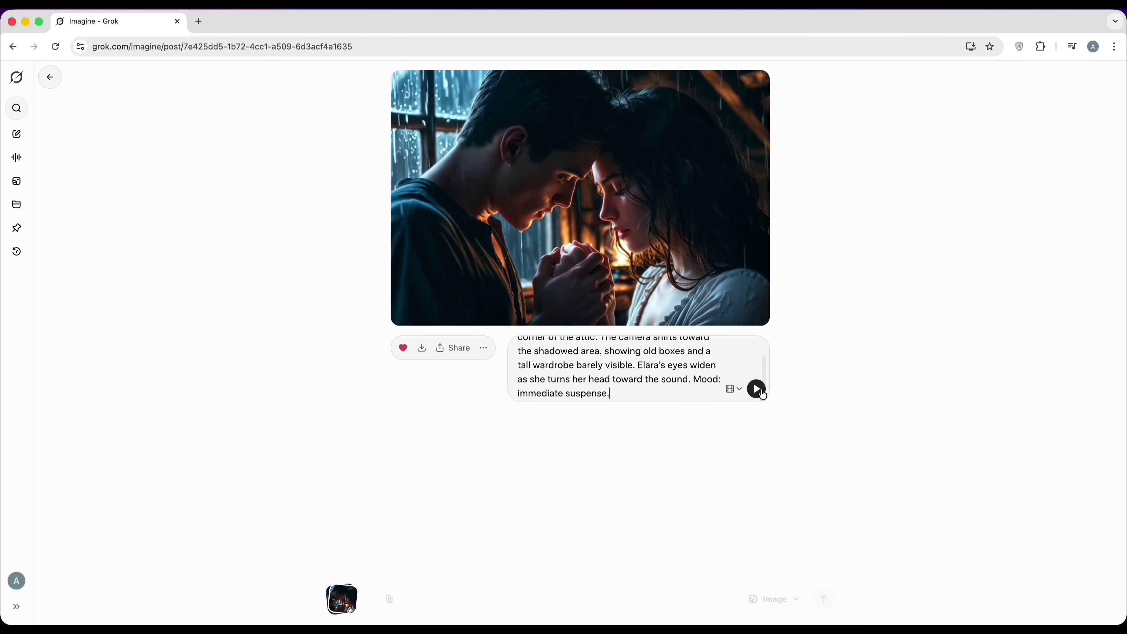
click(760, 392)
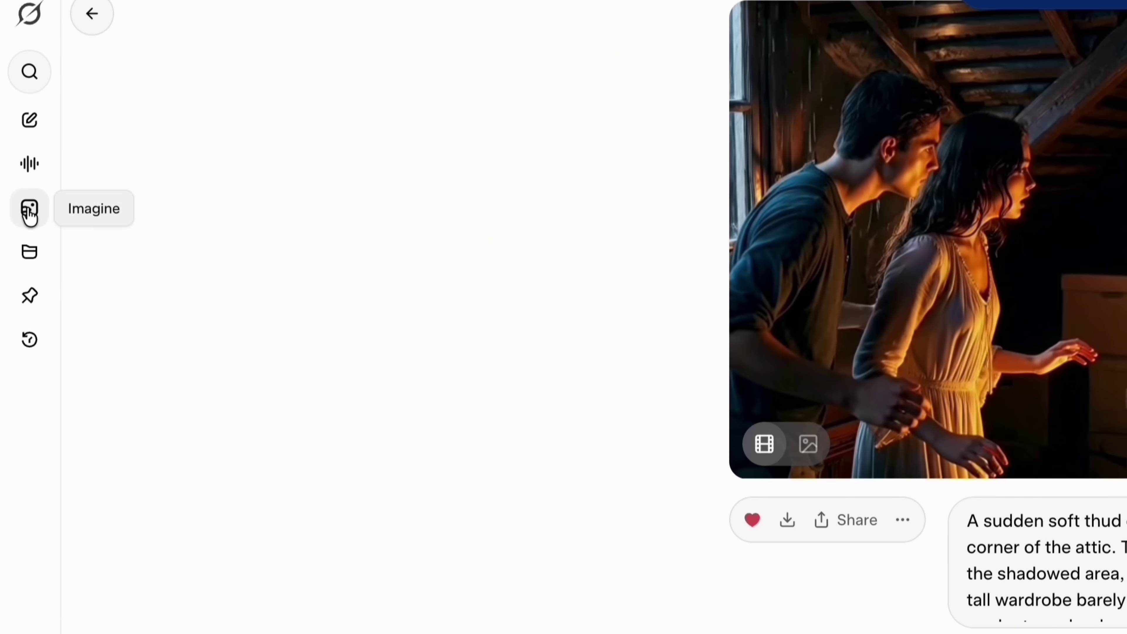
- Attach the attic image from Imagine Favorites to the prompt box
click(28, 208)
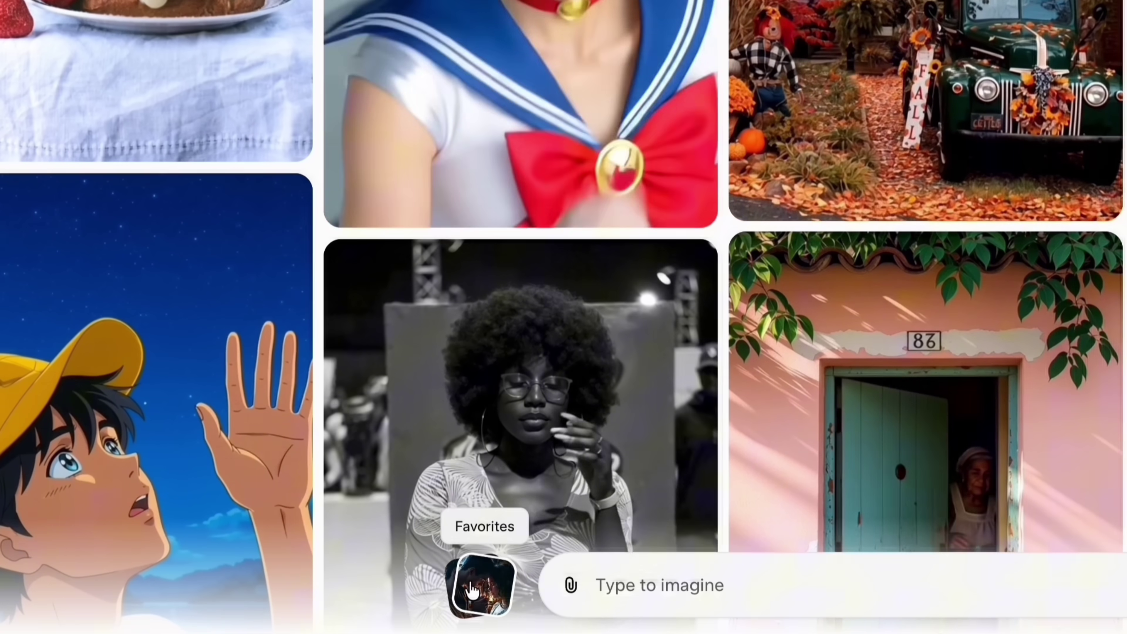
click(470, 587)
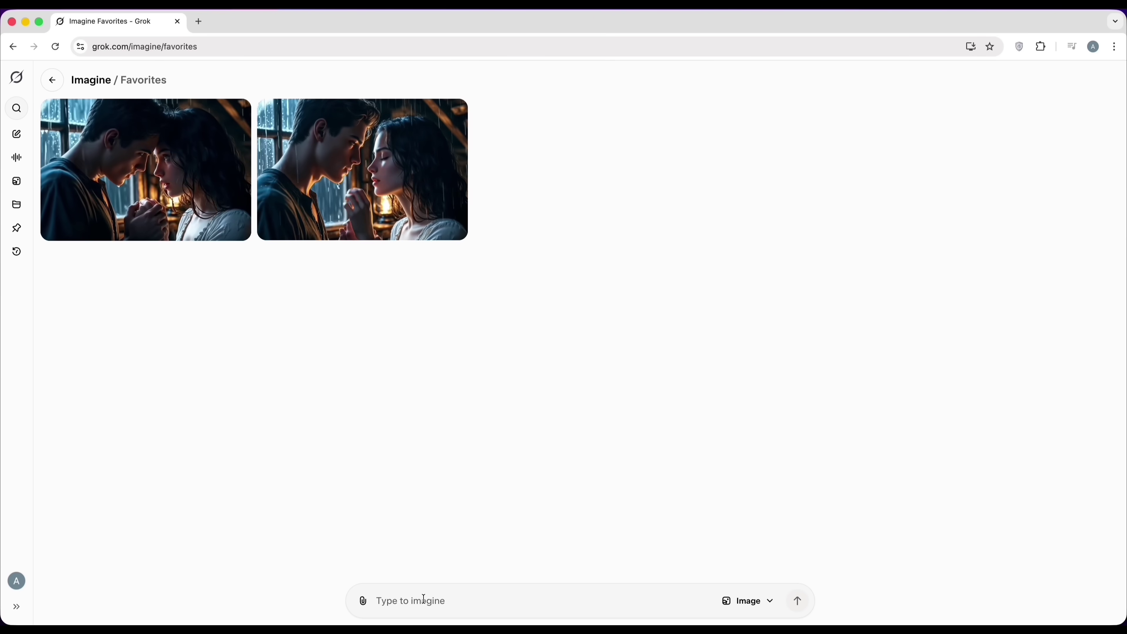
right_click(424, 599)
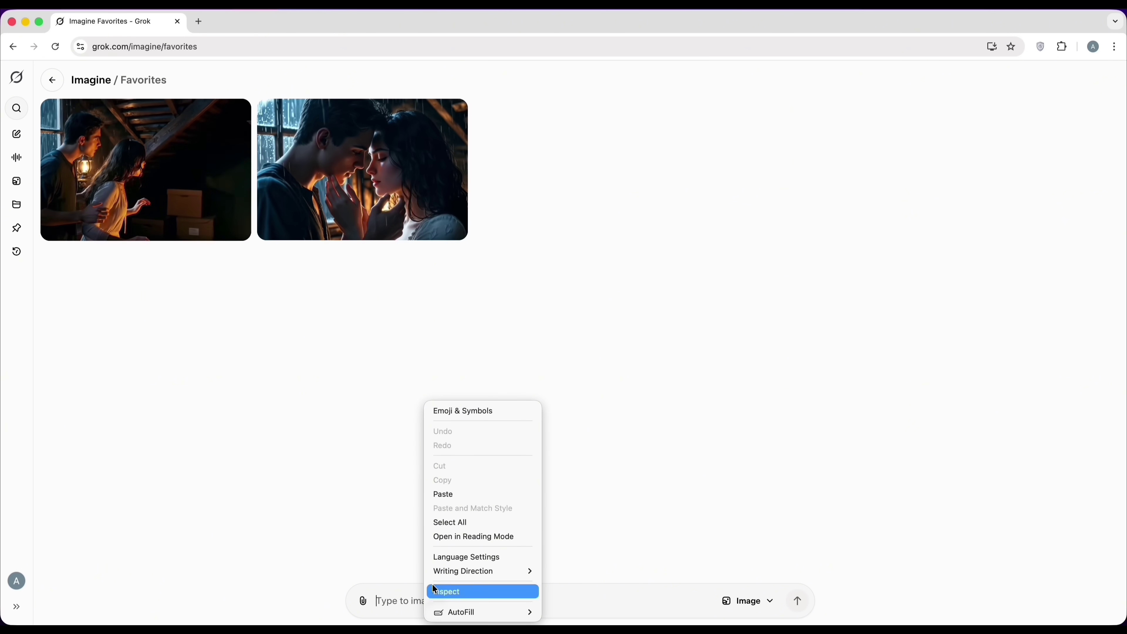
click(460, 492)
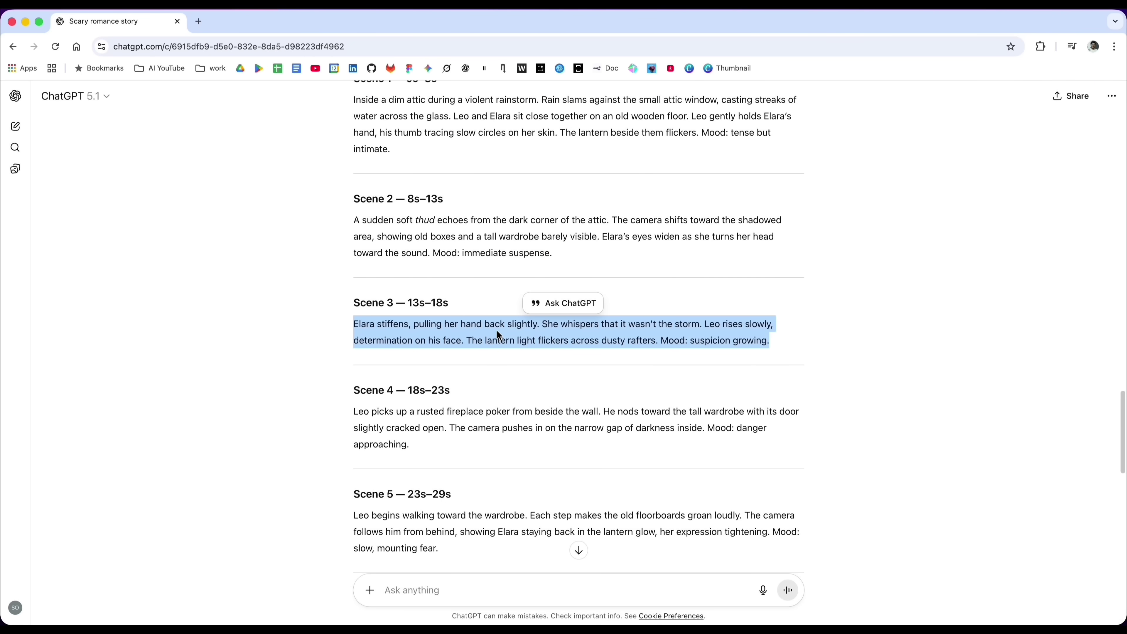
- Paste the Scene 3 paragraph as the video prompt and generate the clip
right_click(497, 330)
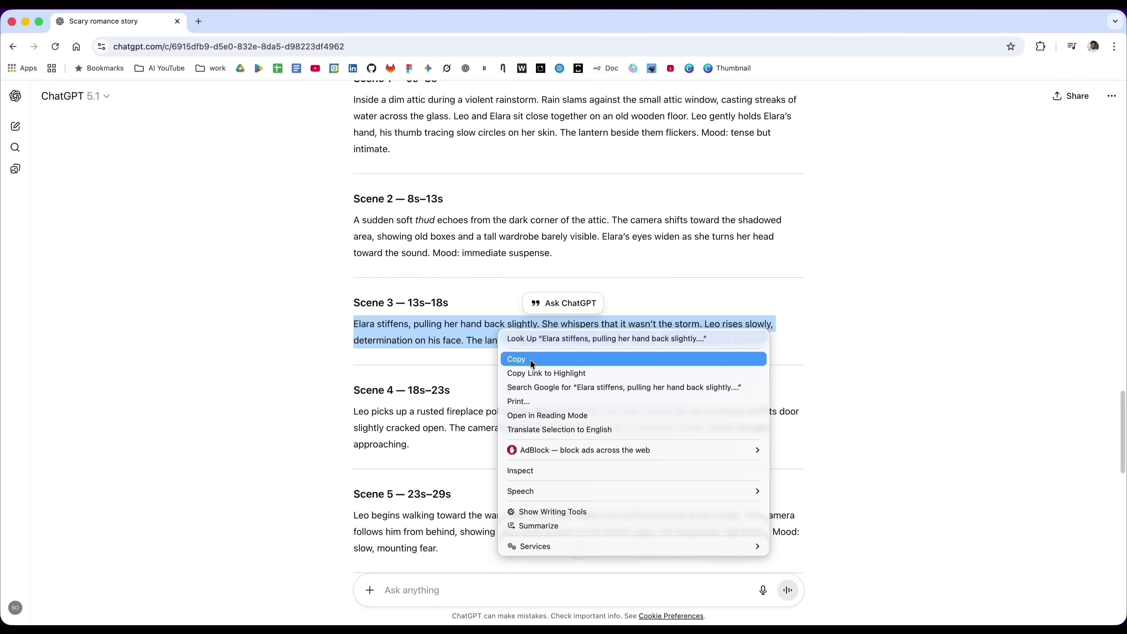
click(515, 358)
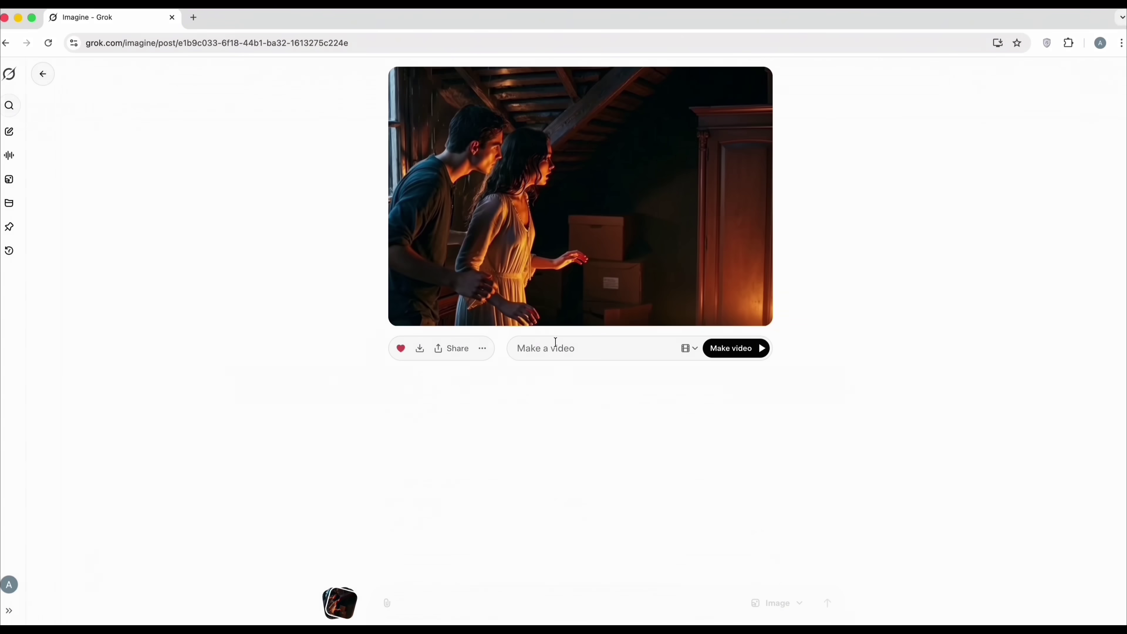
right_click(553, 349)
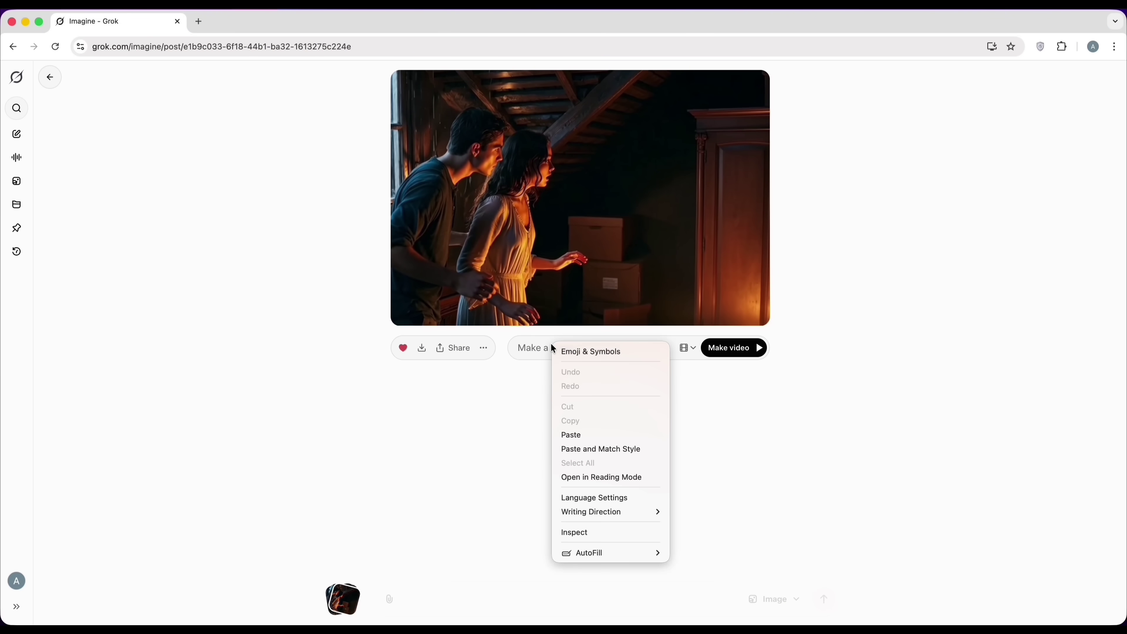
click(587, 436)
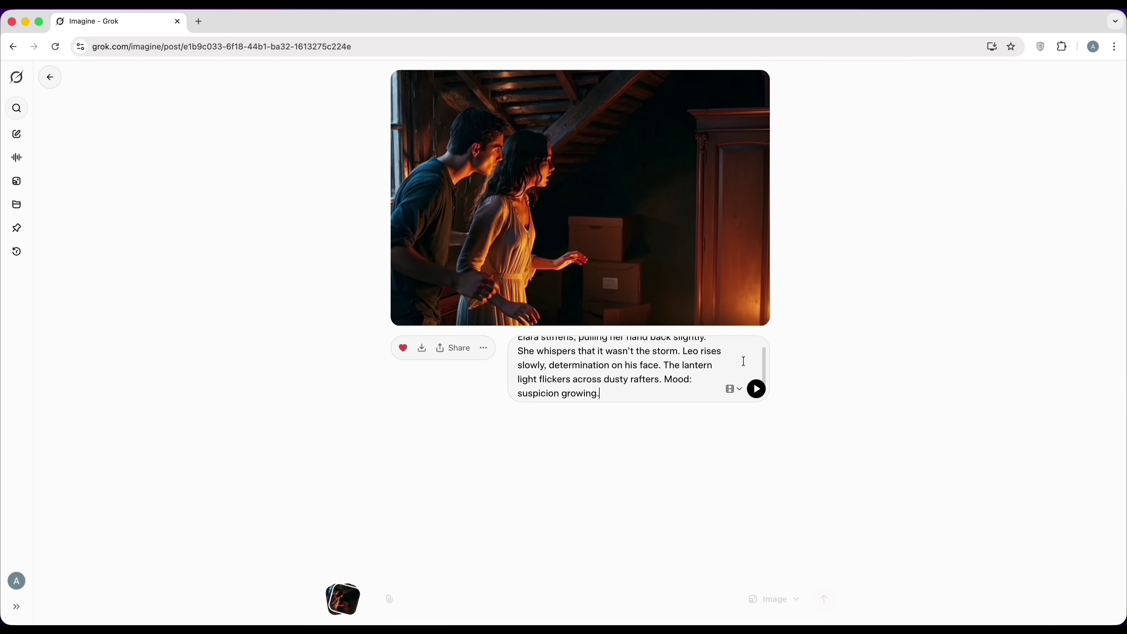
click(764, 392)
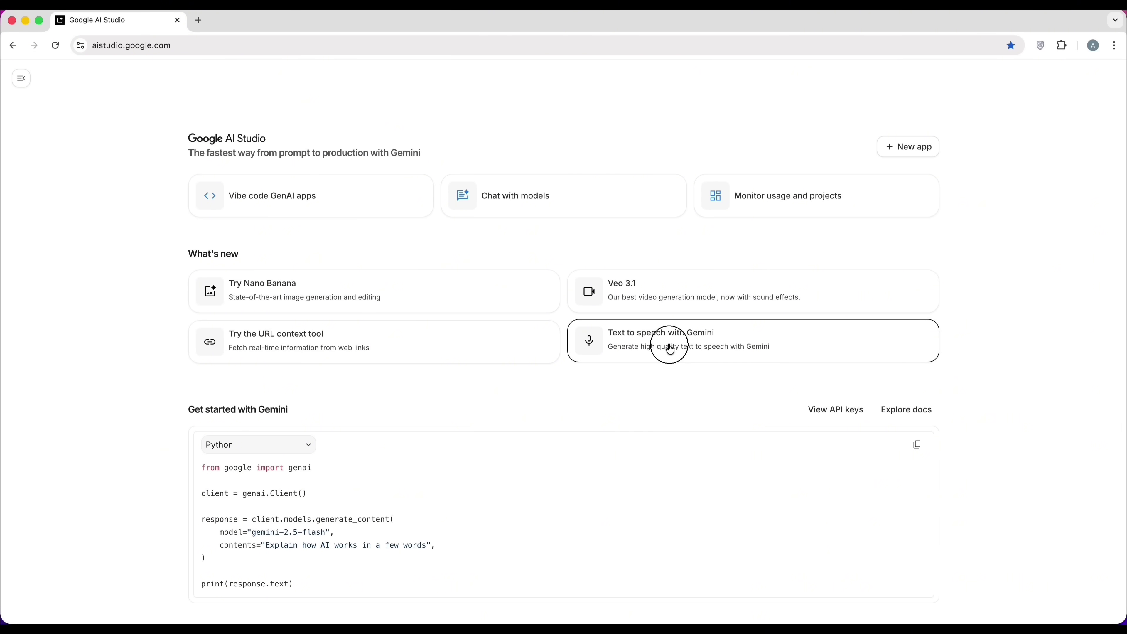
- Open Text to speech with Gemini, choose Single-speaker audio, and paste in the story
click(670, 350)
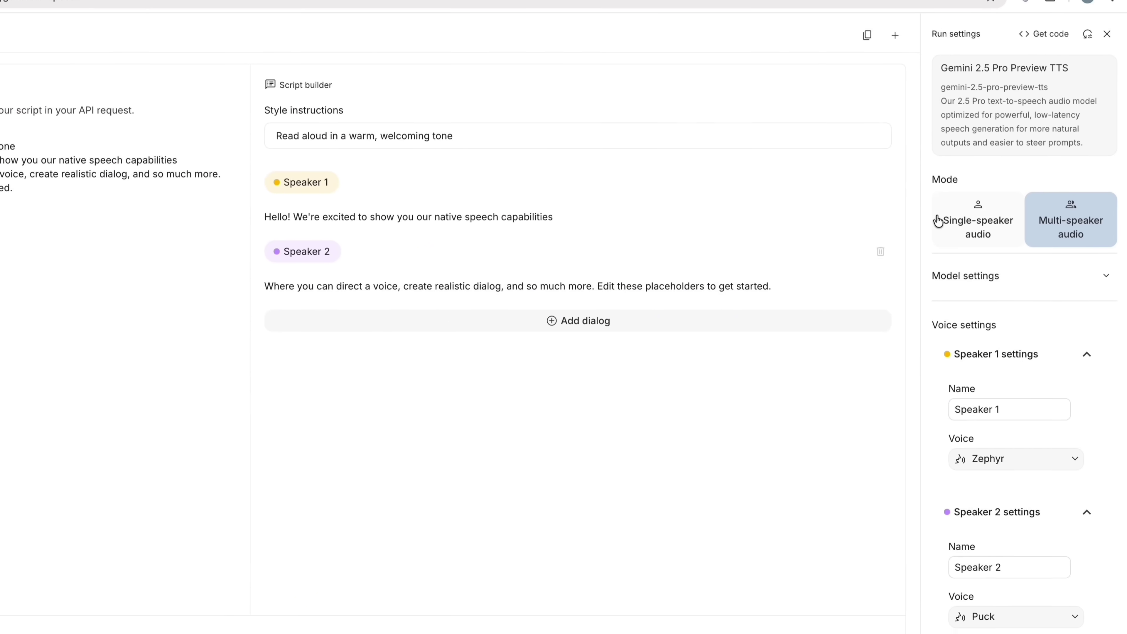
click(977, 220)
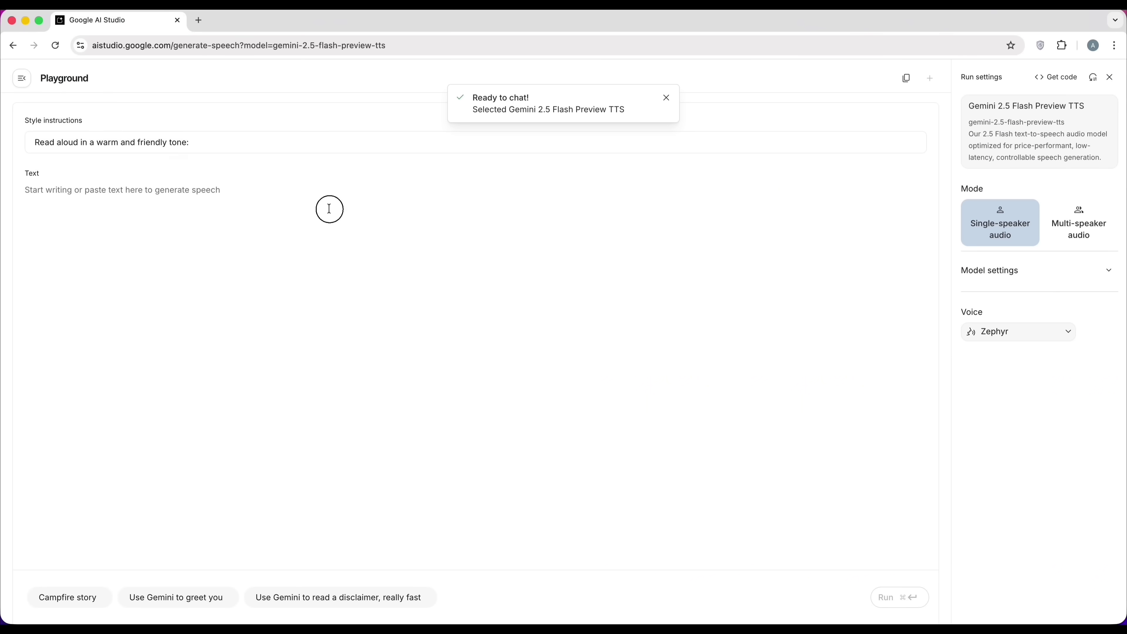
click(329, 209)
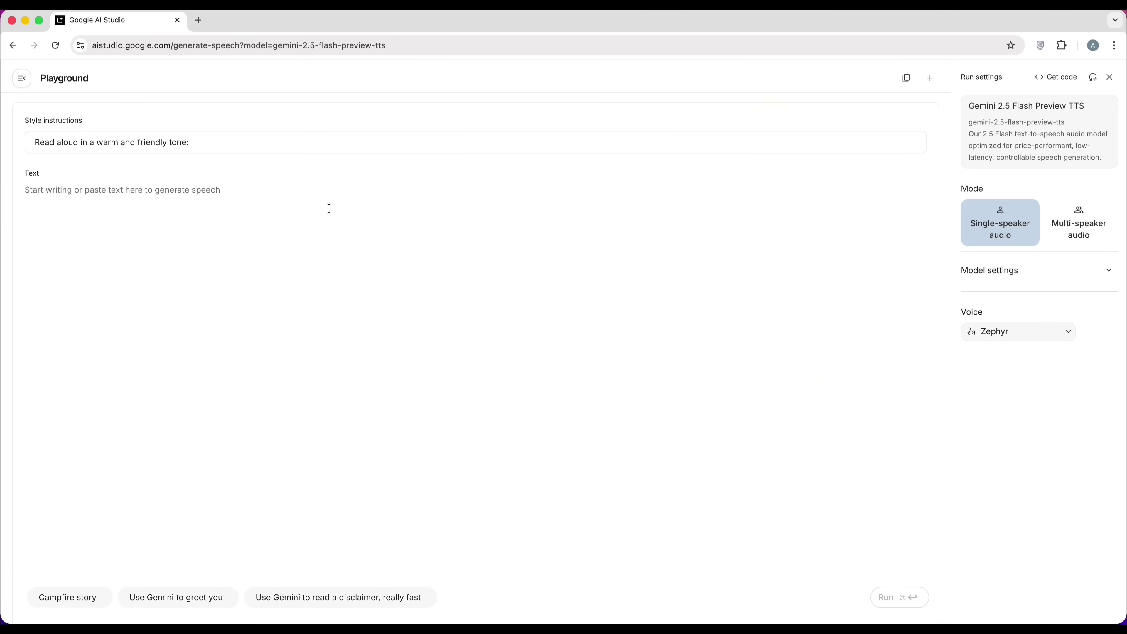
key(super+v)
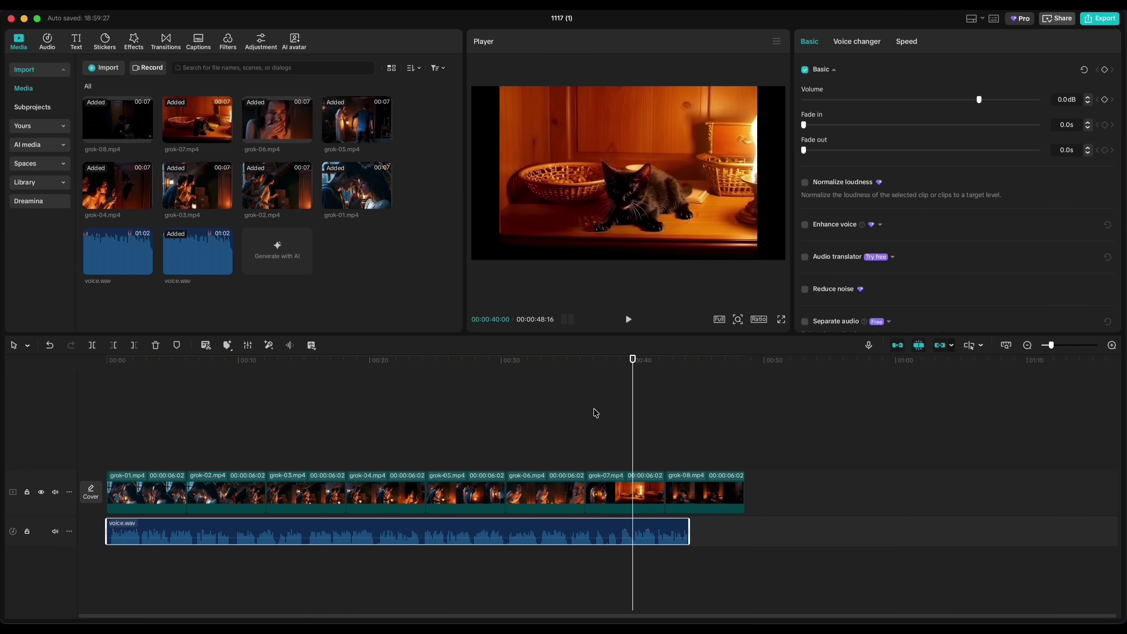
- Trim the ends of the grok-03 and grok-04 clips shorter
click(313, 422)
click(329, 487)
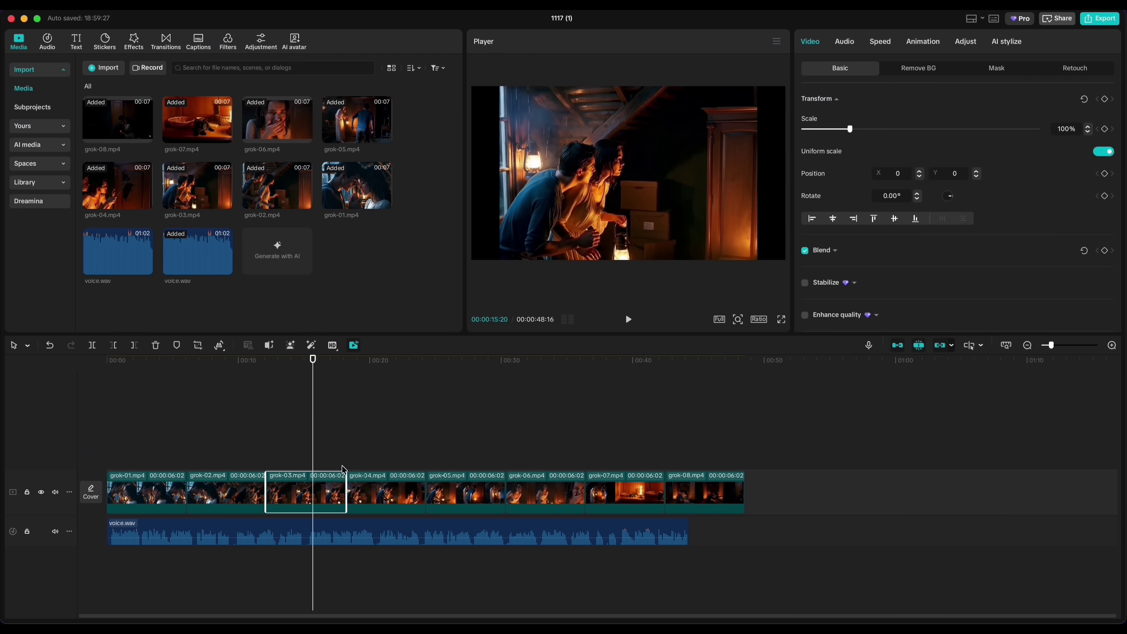
drag(329, 487, 311, 489)
click(327, 492)
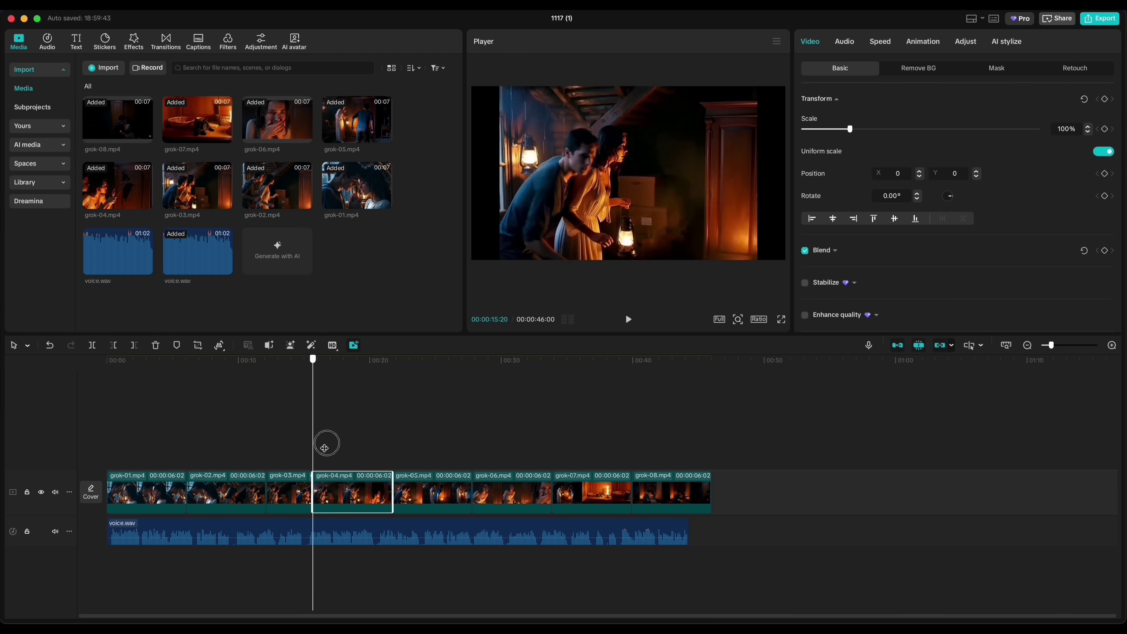
click(367, 445)
mouse_move(390, 493)
mouse_down()
mouse_move(364, 493)
mouse_move(380, 492)
mouse_up()
click(403, 460)
- Trim the end of grok-08 and bring up the export settings
click(416, 447)
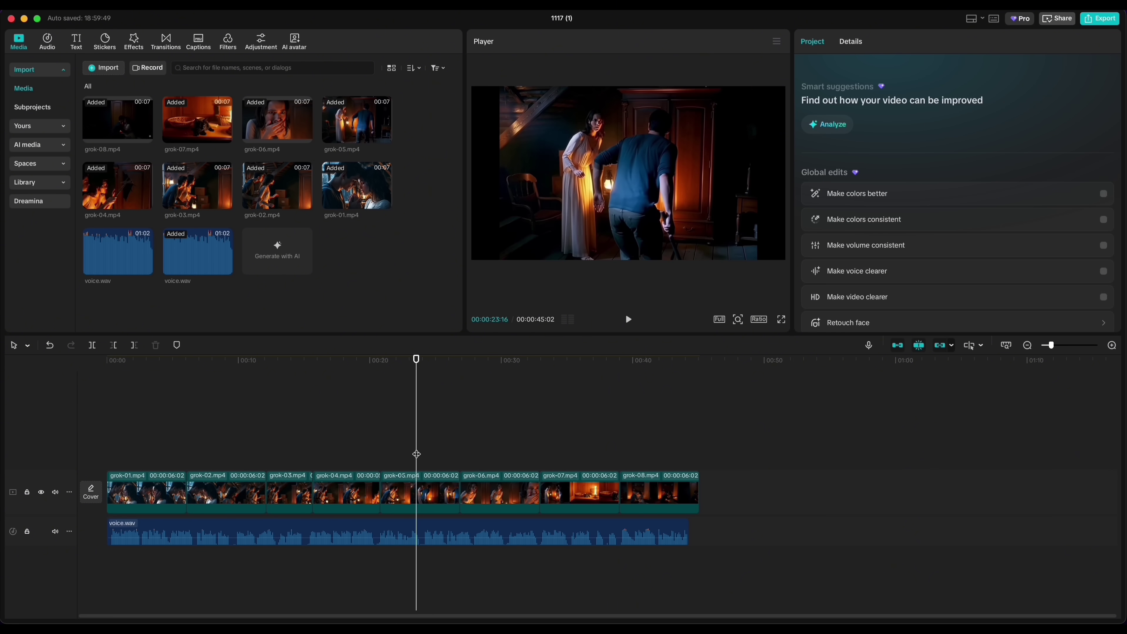
click(448, 491)
drag(693, 501, 688, 493)
click(567, 422)
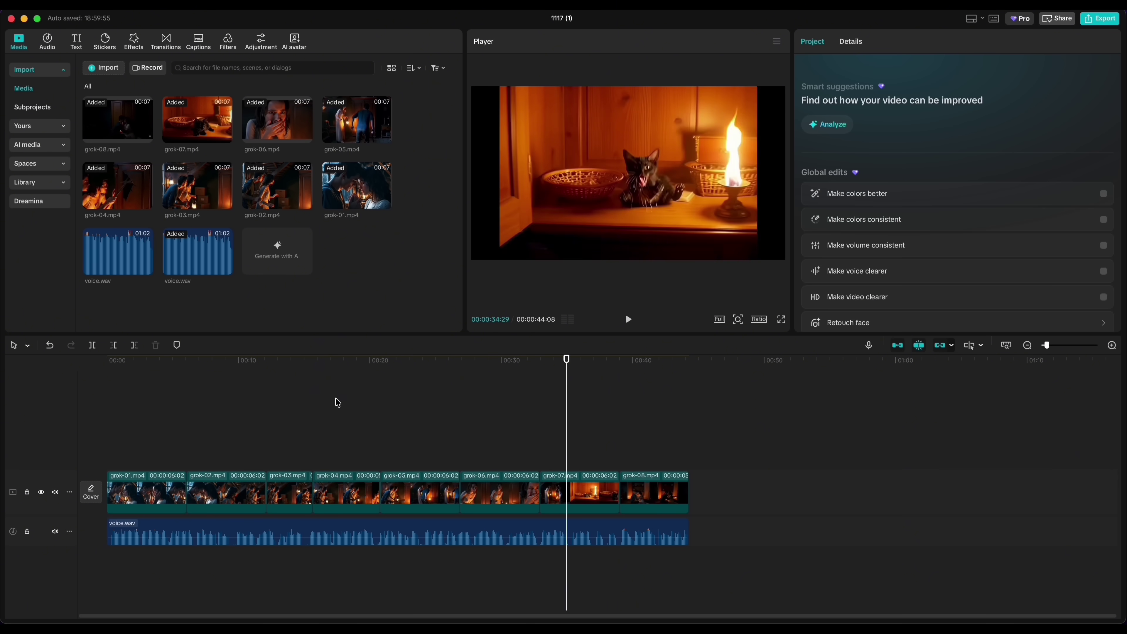
click(308, 410)
click(1099, 18)
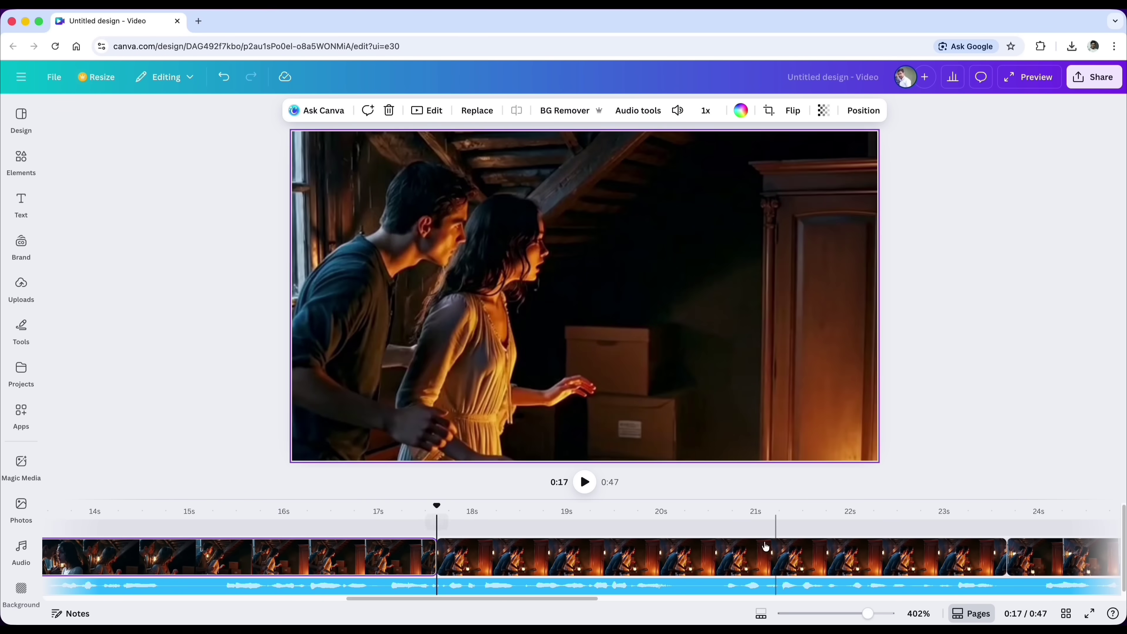
- Trim the second clip to 5.3 seconds, making the video 0:46, and show the 1080p MP4 download options
click(765, 546)
drag(999, 556, 875, 560)
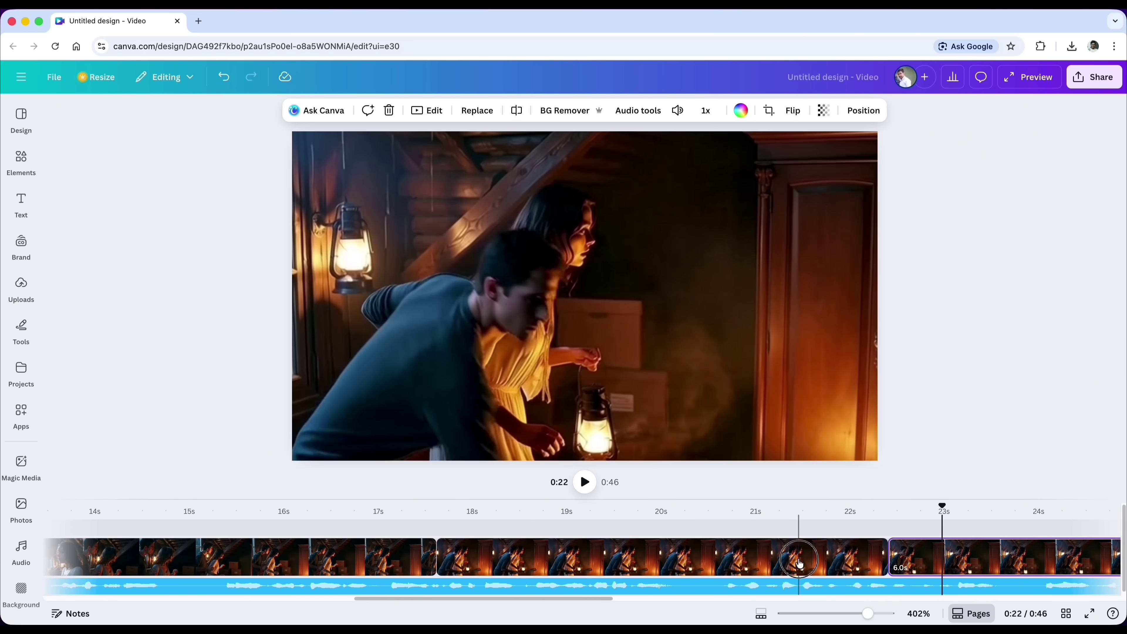
click(1074, 81)
click(914, 320)
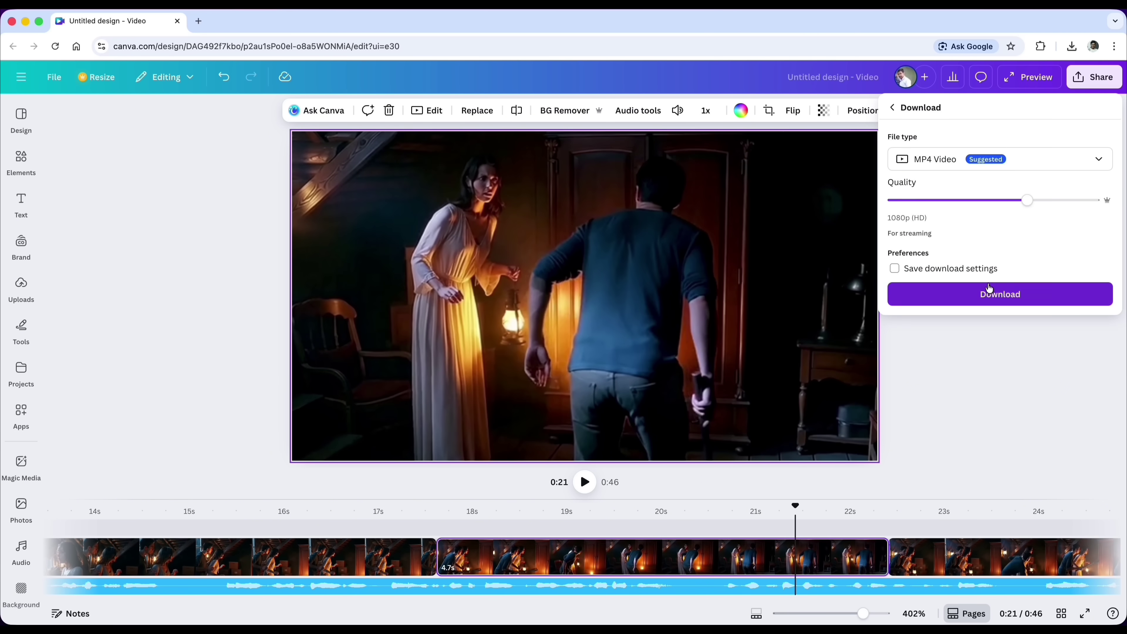